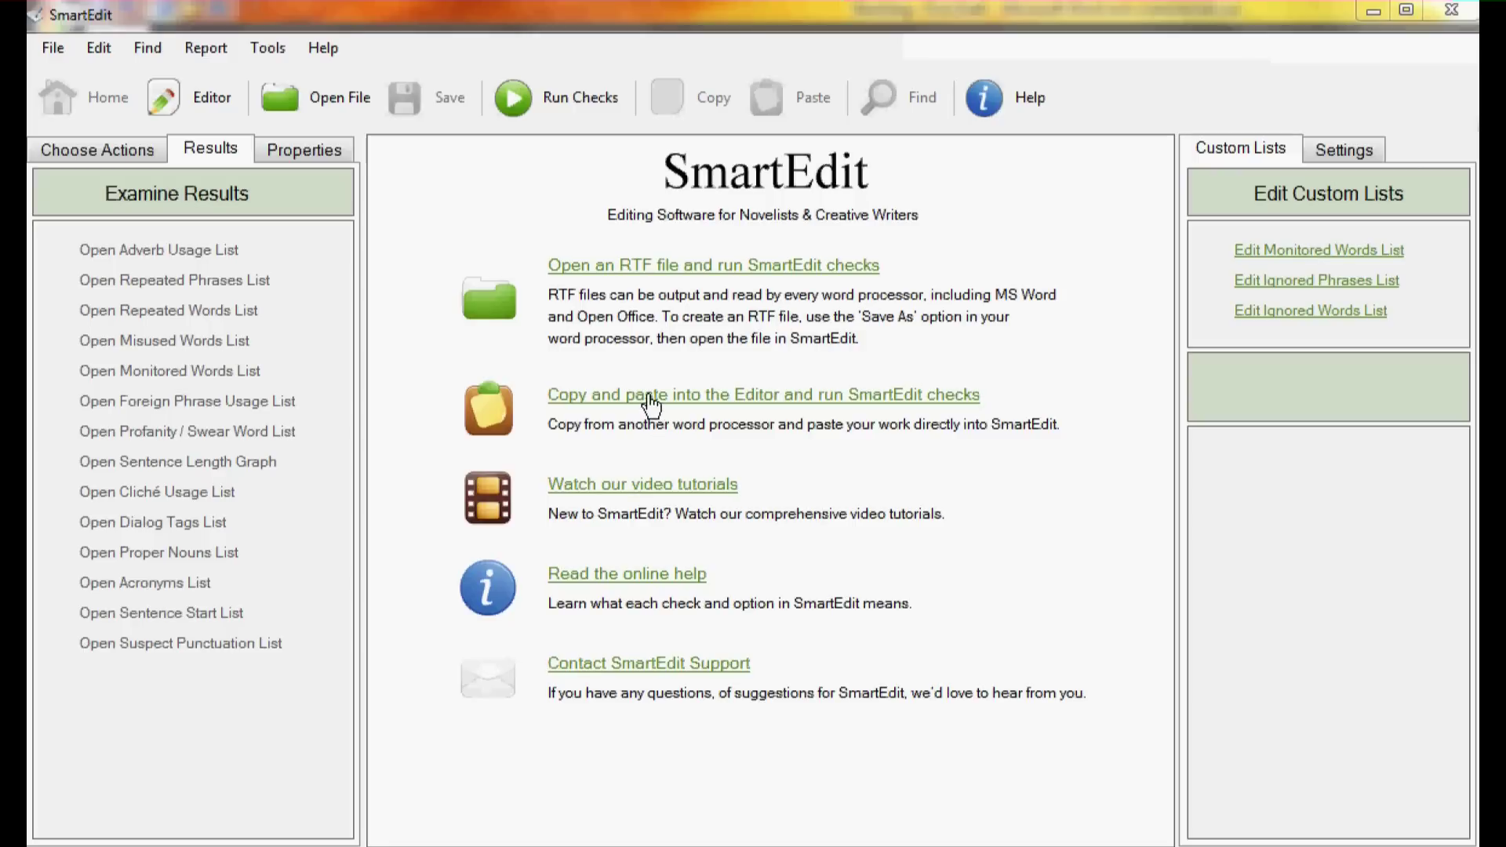
Paste the copied manuscript into the SmartEdit editor and run the checks on it.
{"action": "left_click", "coordinate": [652, 396]}
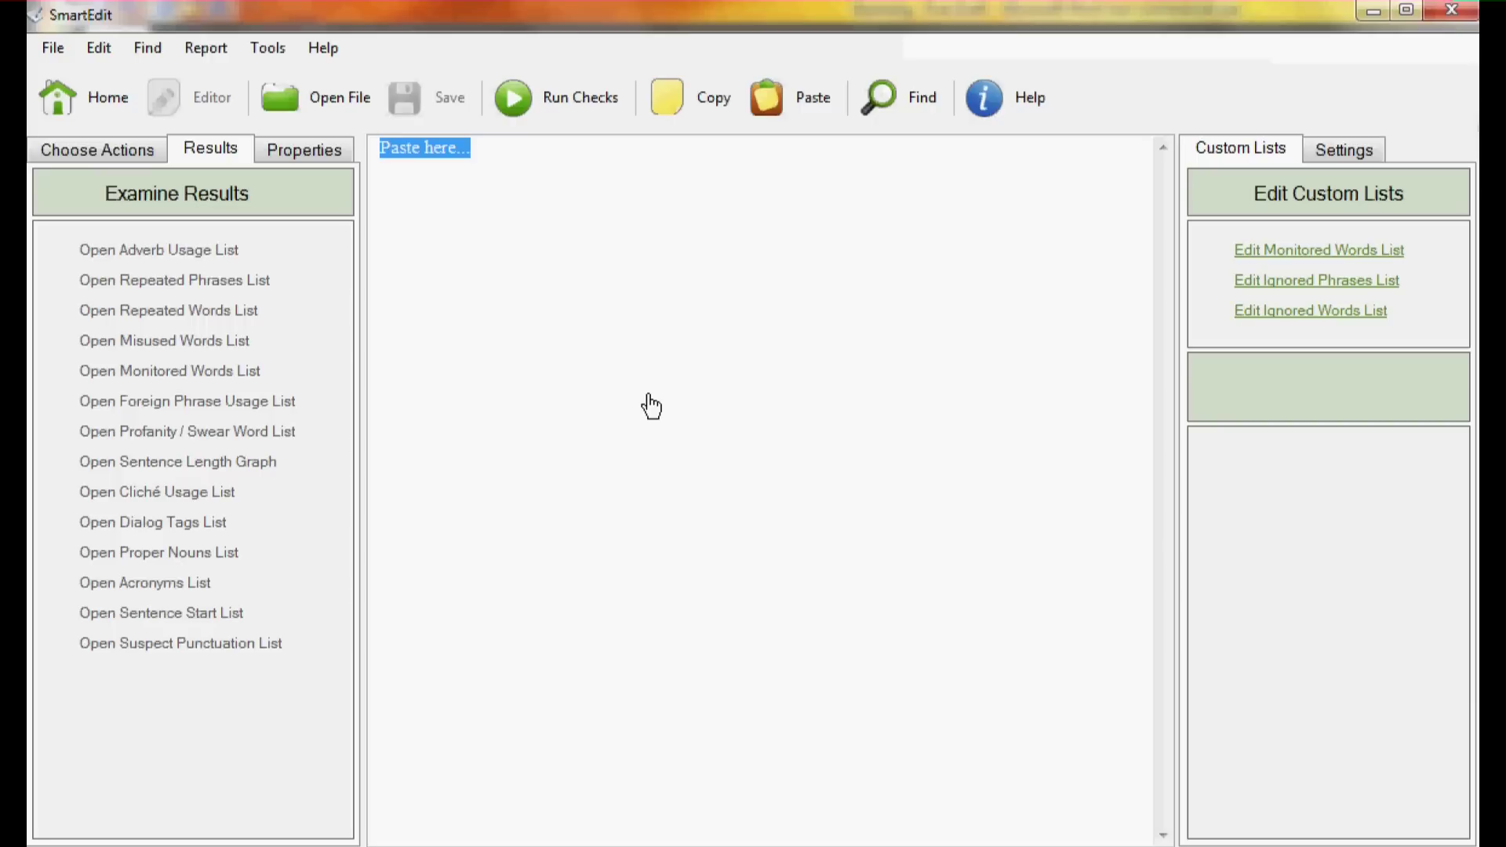
{"action": "key", "text": "ctrl+v"}
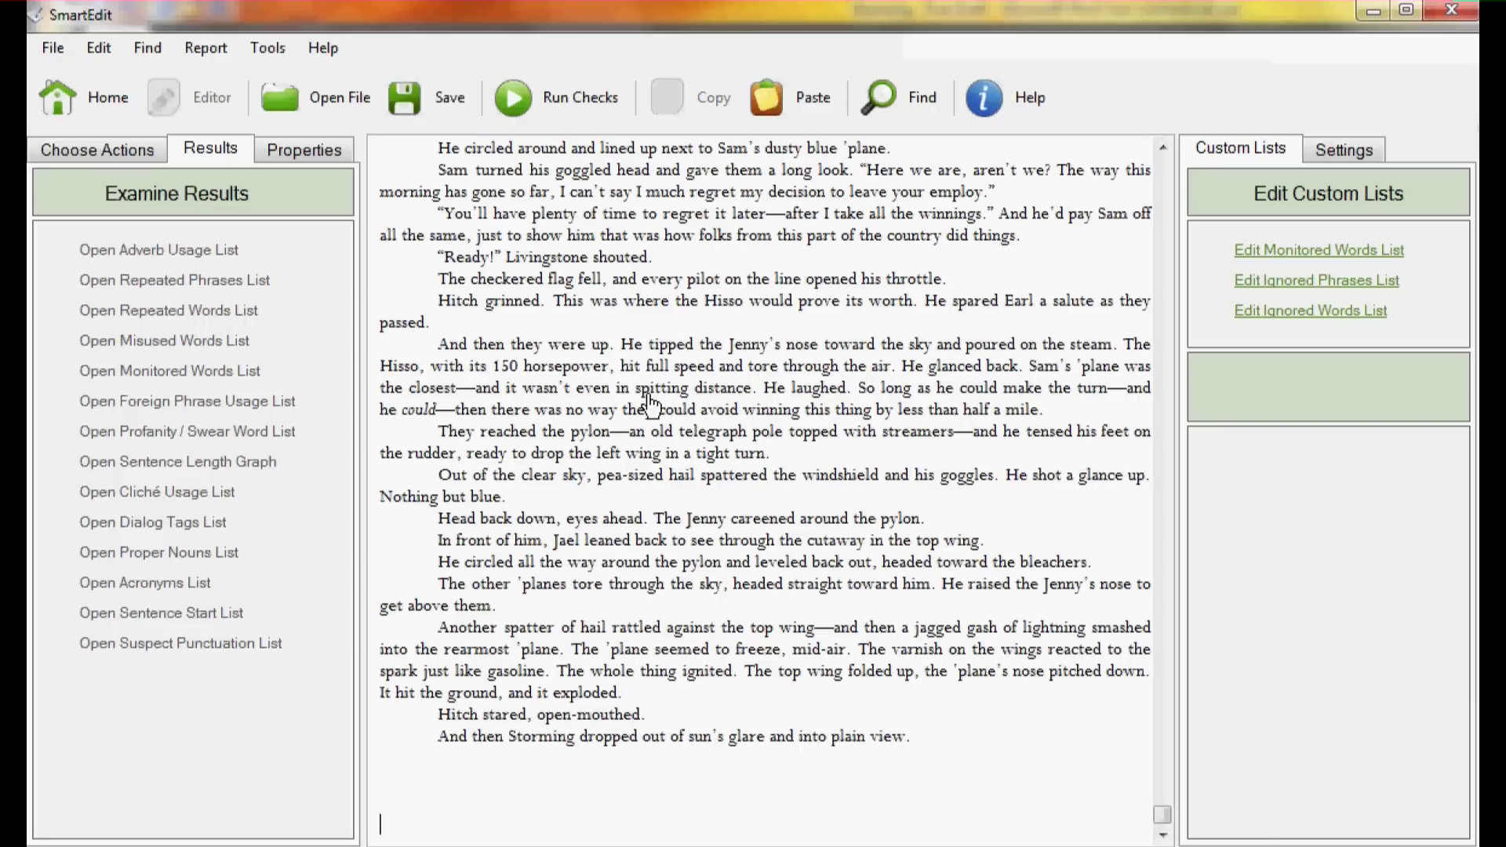
{"action": "left_click", "coordinate": [559, 99]}
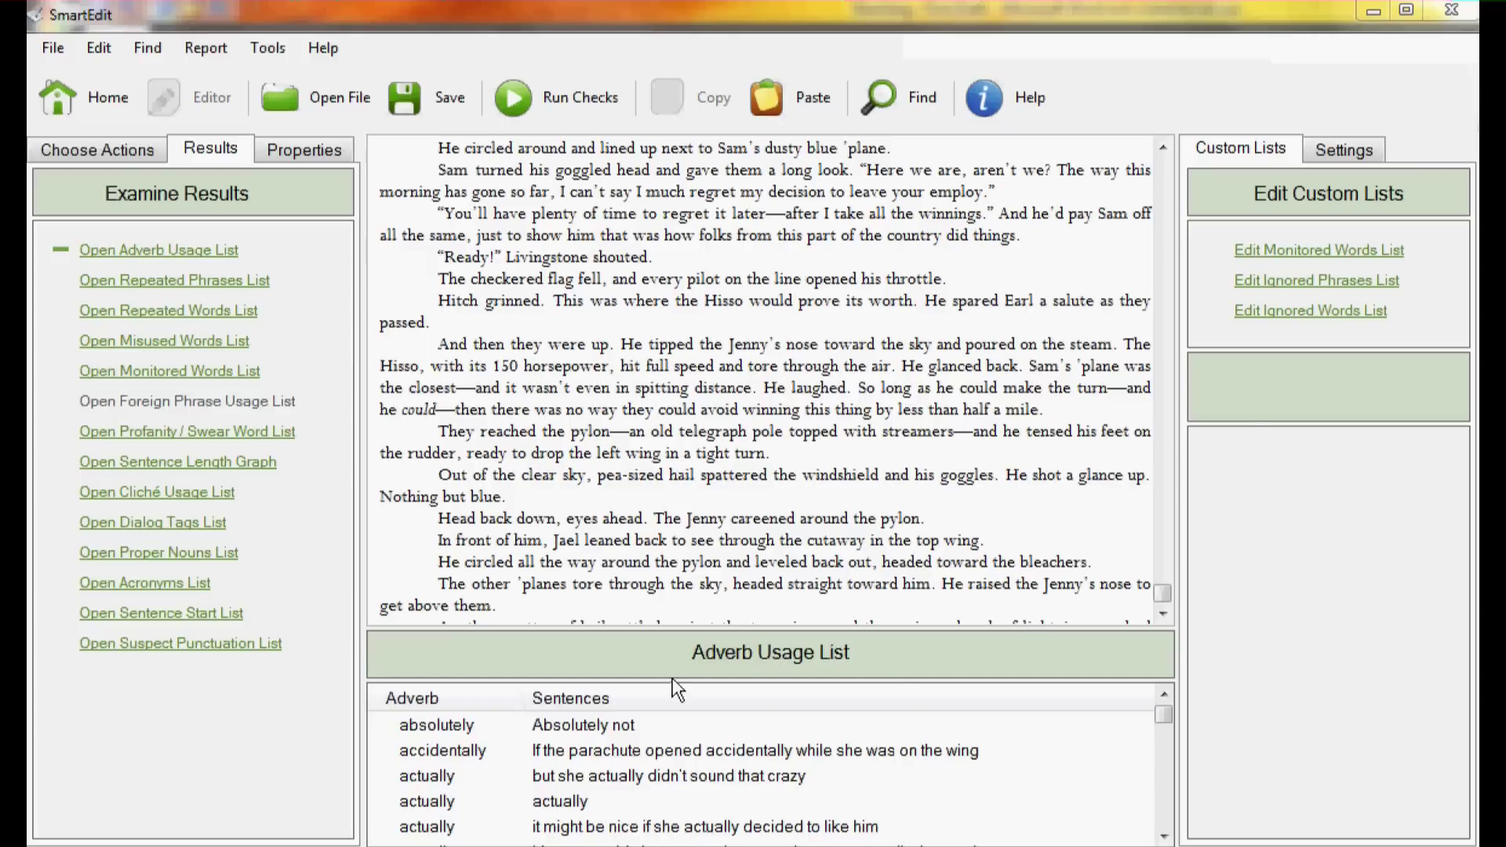
Review the dialog, prose and global checks available for the analysis, and return to the results.
{"action": "left_click", "coordinate": [96, 150]}
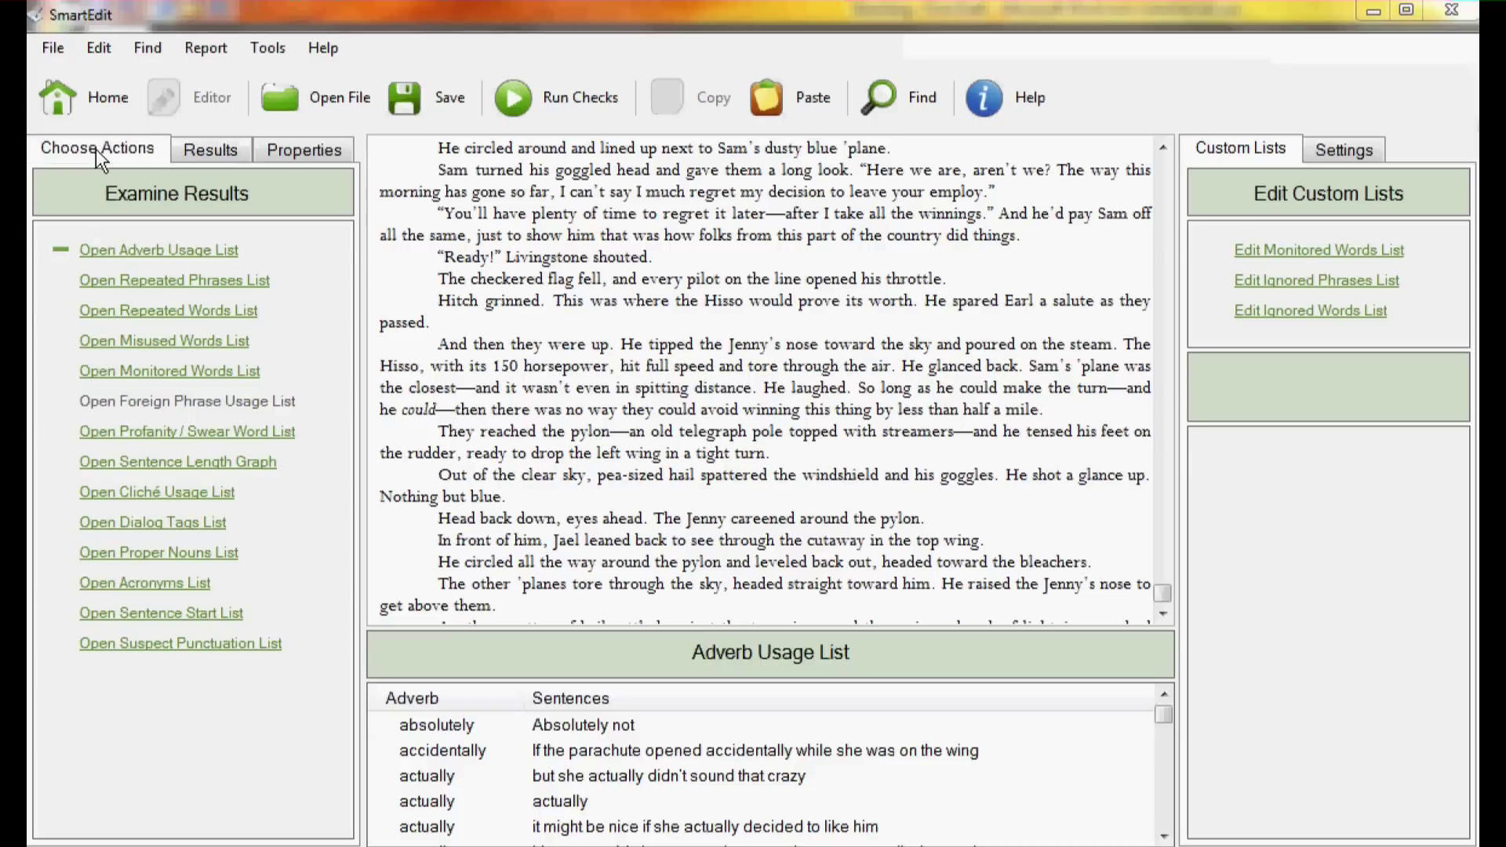
{"action": "left_click", "coordinate": [206, 152]}
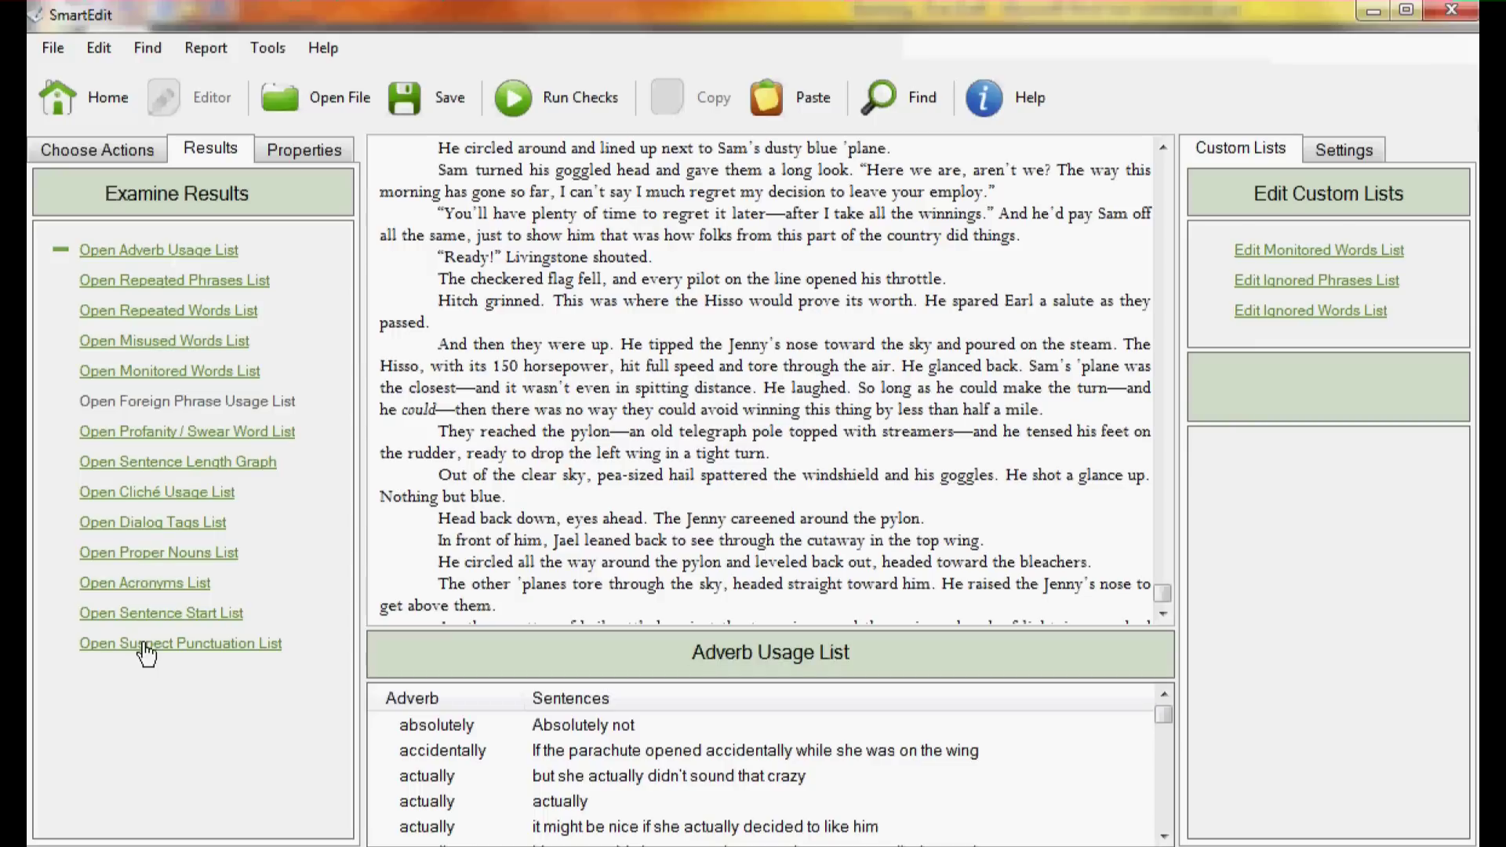
{"action": "left_click", "coordinate": [60, 147]}
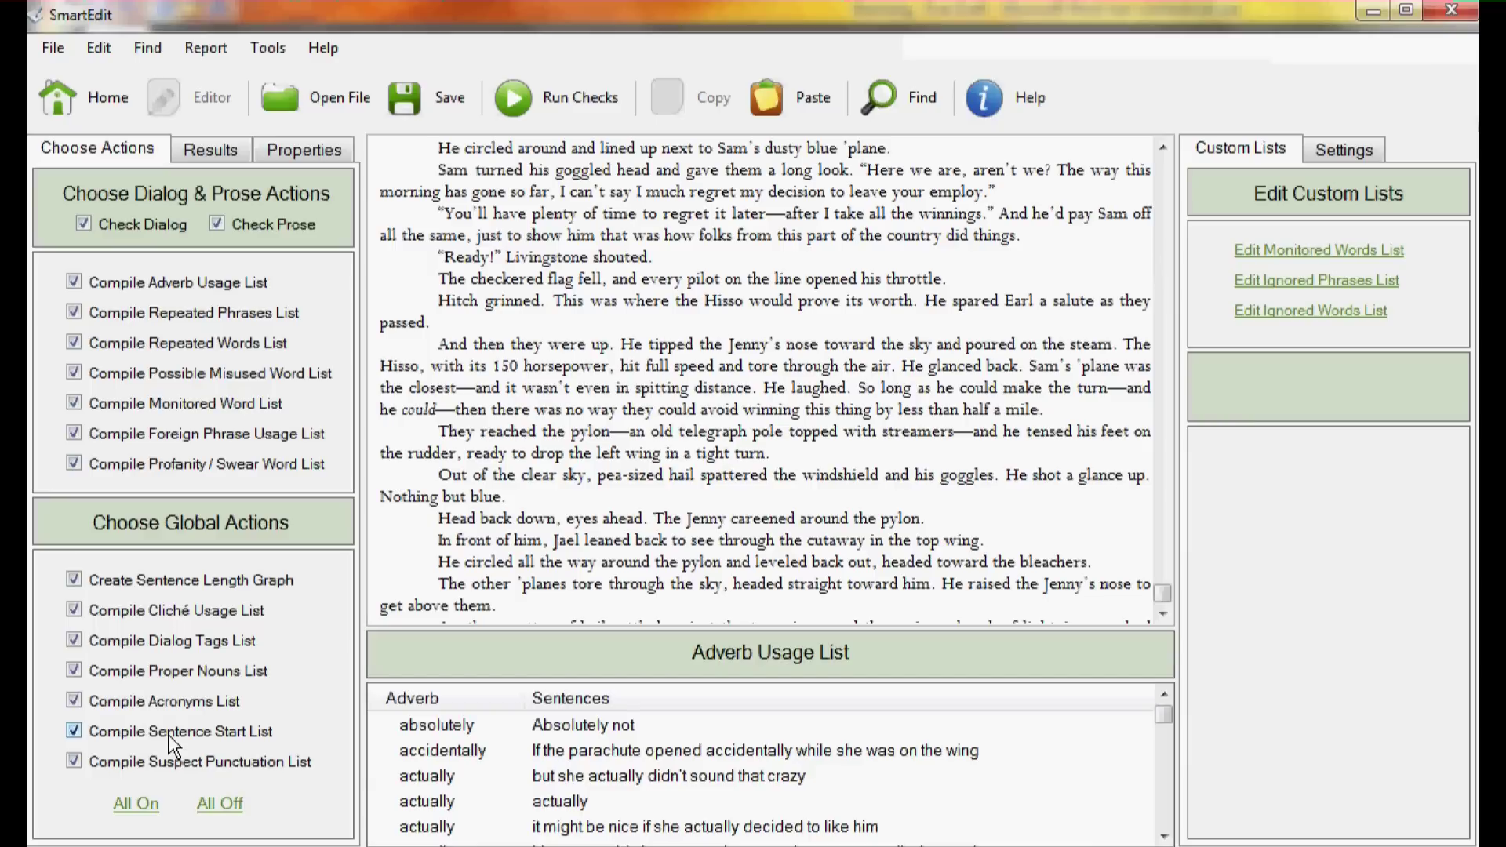
{"action": "left_click", "coordinate": [208, 148]}
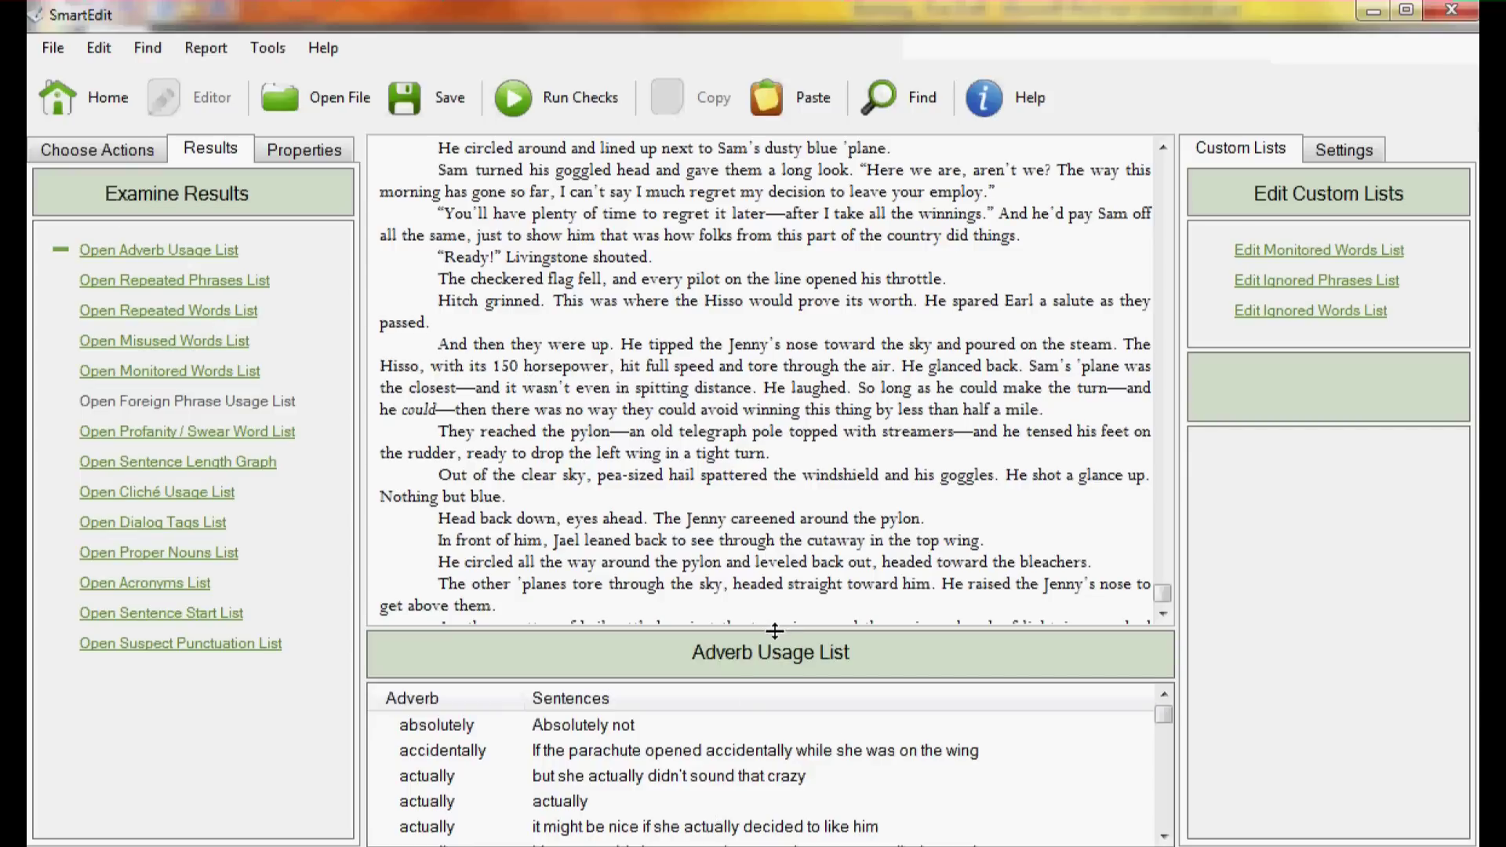
Resize the Adverb Usage List to share space with the text, and locate the "absolutely" entry in the manuscript.
{"action": "mouse_move", "coordinate": [775, 630]}
{"action": "left_mouse_down"}
{"action": "mouse_move", "coordinate": [809, 285]}
{"action": "mouse_move", "coordinate": [838, 203]}
{"action": "left_mouse_up"}
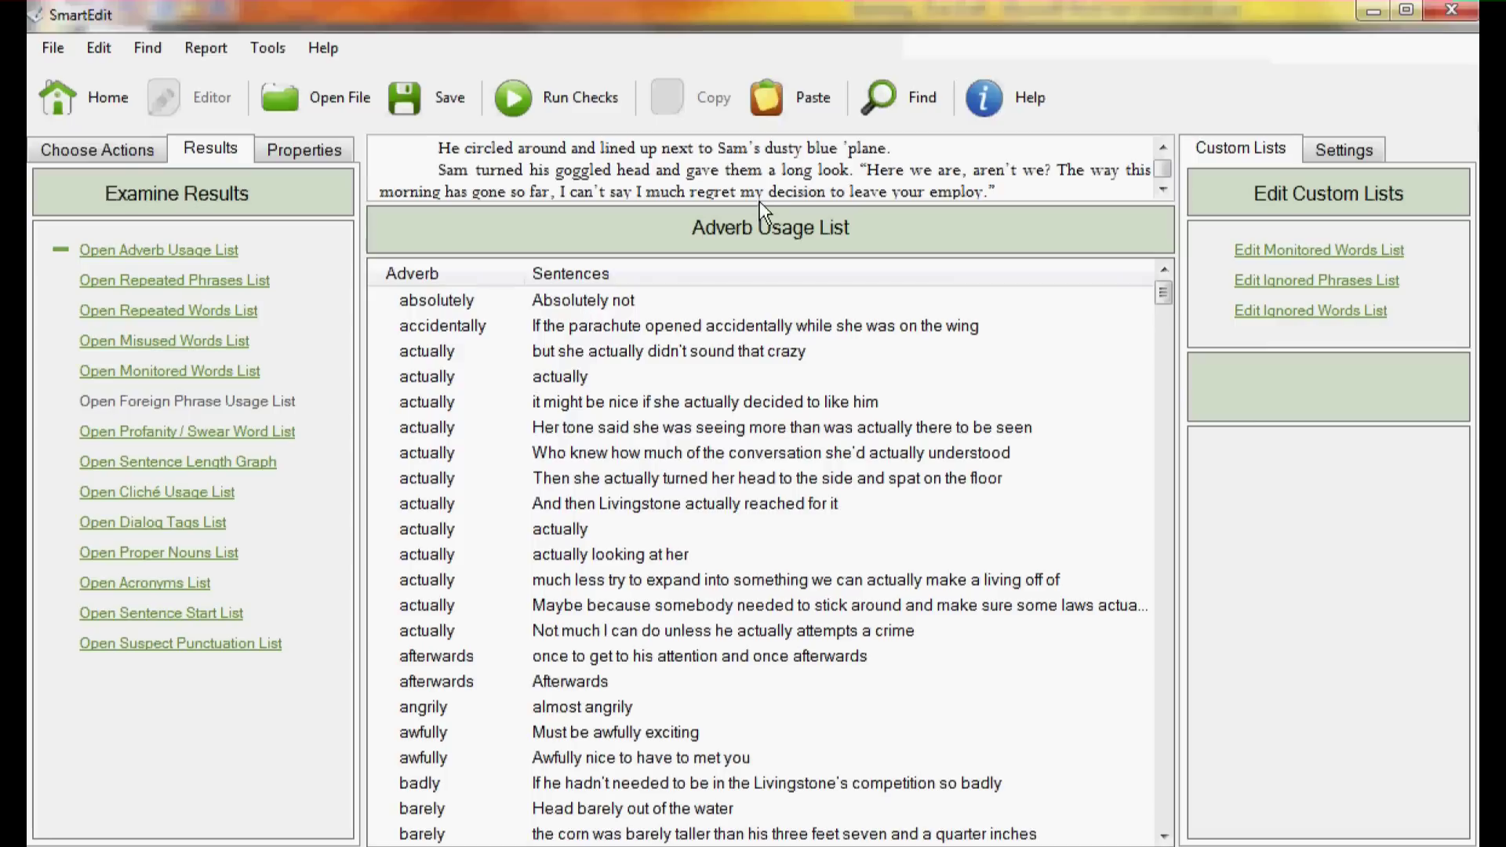
{"action": "left_click_drag", "start_coordinate": [760, 202], "coordinate": [747, 424]}
{"action": "left_click", "coordinate": [665, 522]}
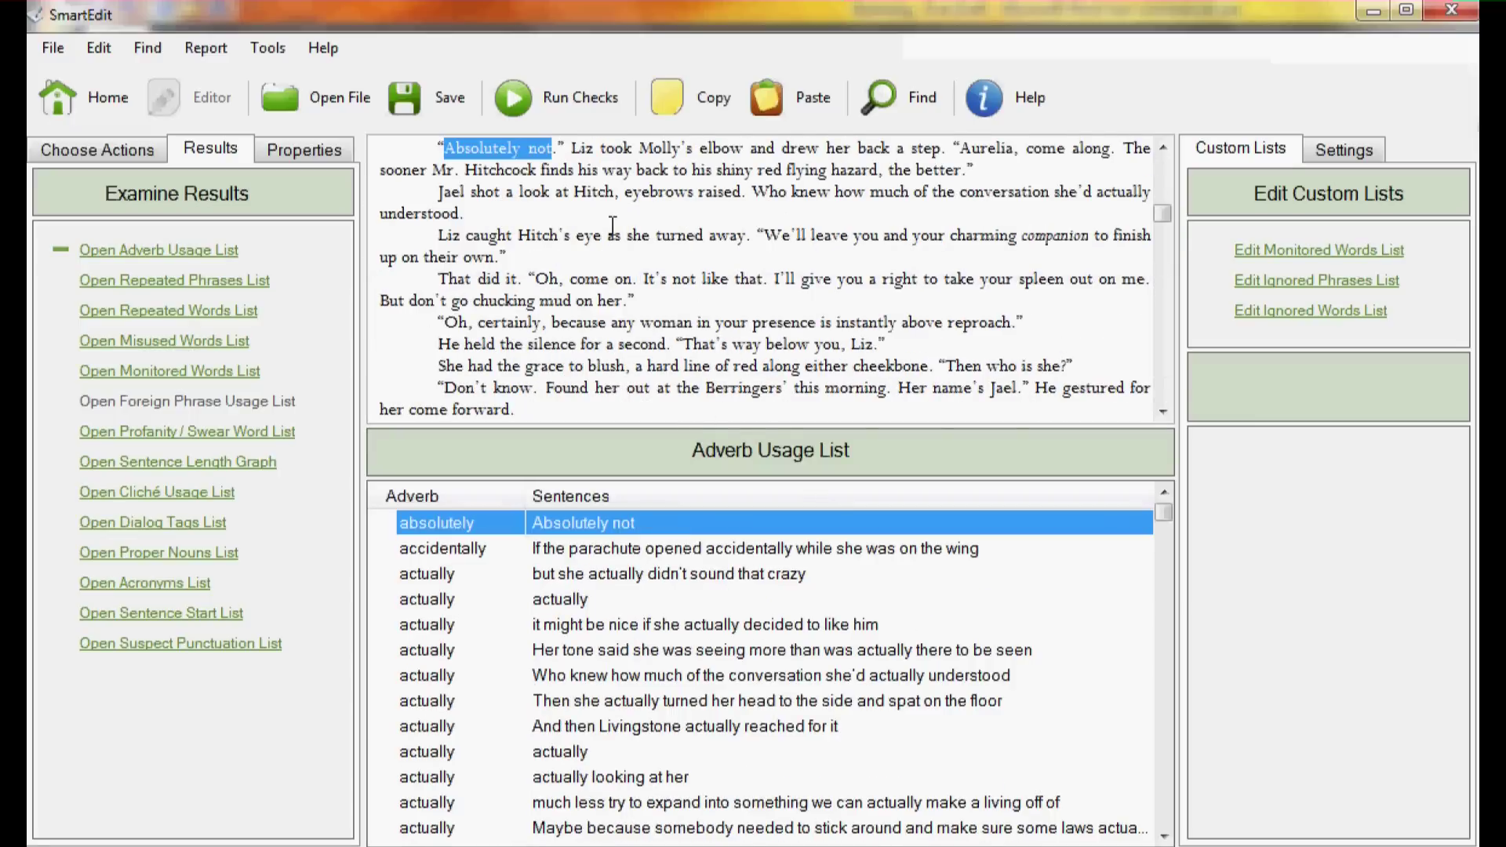
{"action": "left_click", "coordinate": [666, 197]}
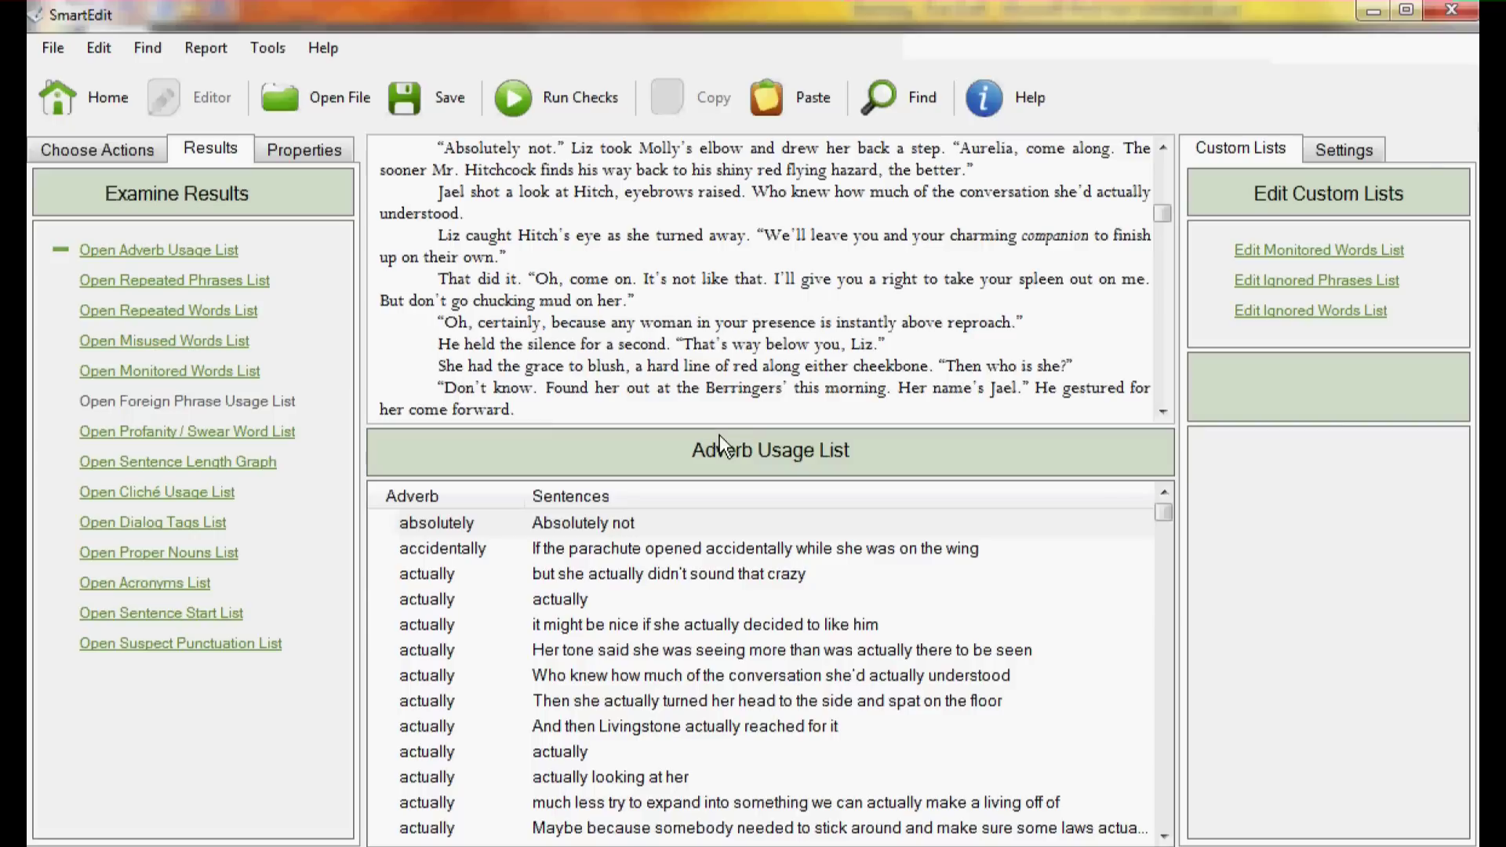
Enlarge the Adverb Usage List over most of the text area and examine its entries.
{"action": "left_click_drag", "start_coordinate": [732, 425], "coordinate": [734, 189]}
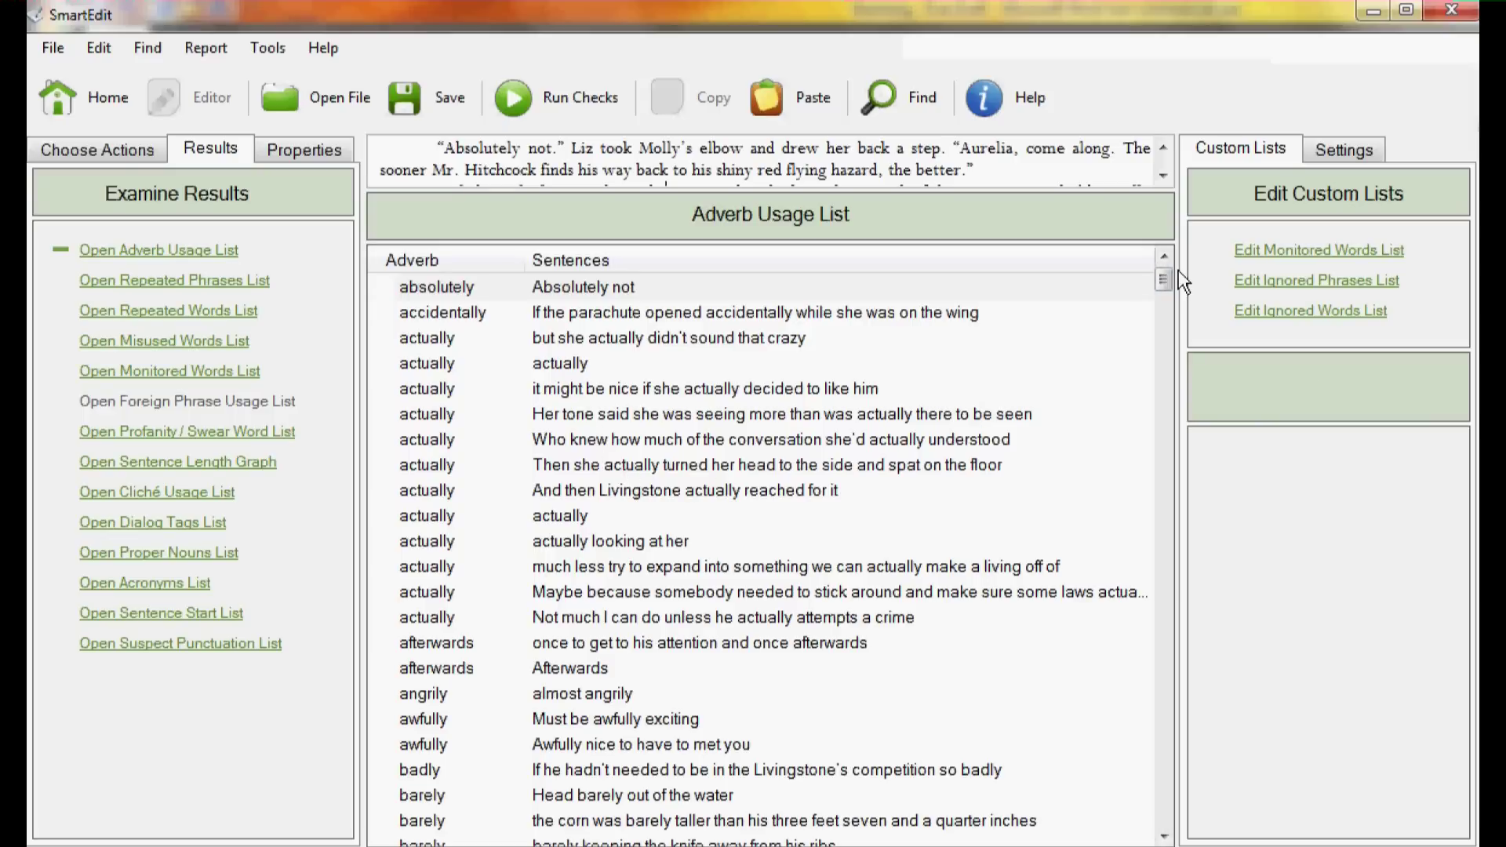
{"action": "left_click_drag", "start_coordinate": [1166, 272], "coordinate": [1080, 391]}
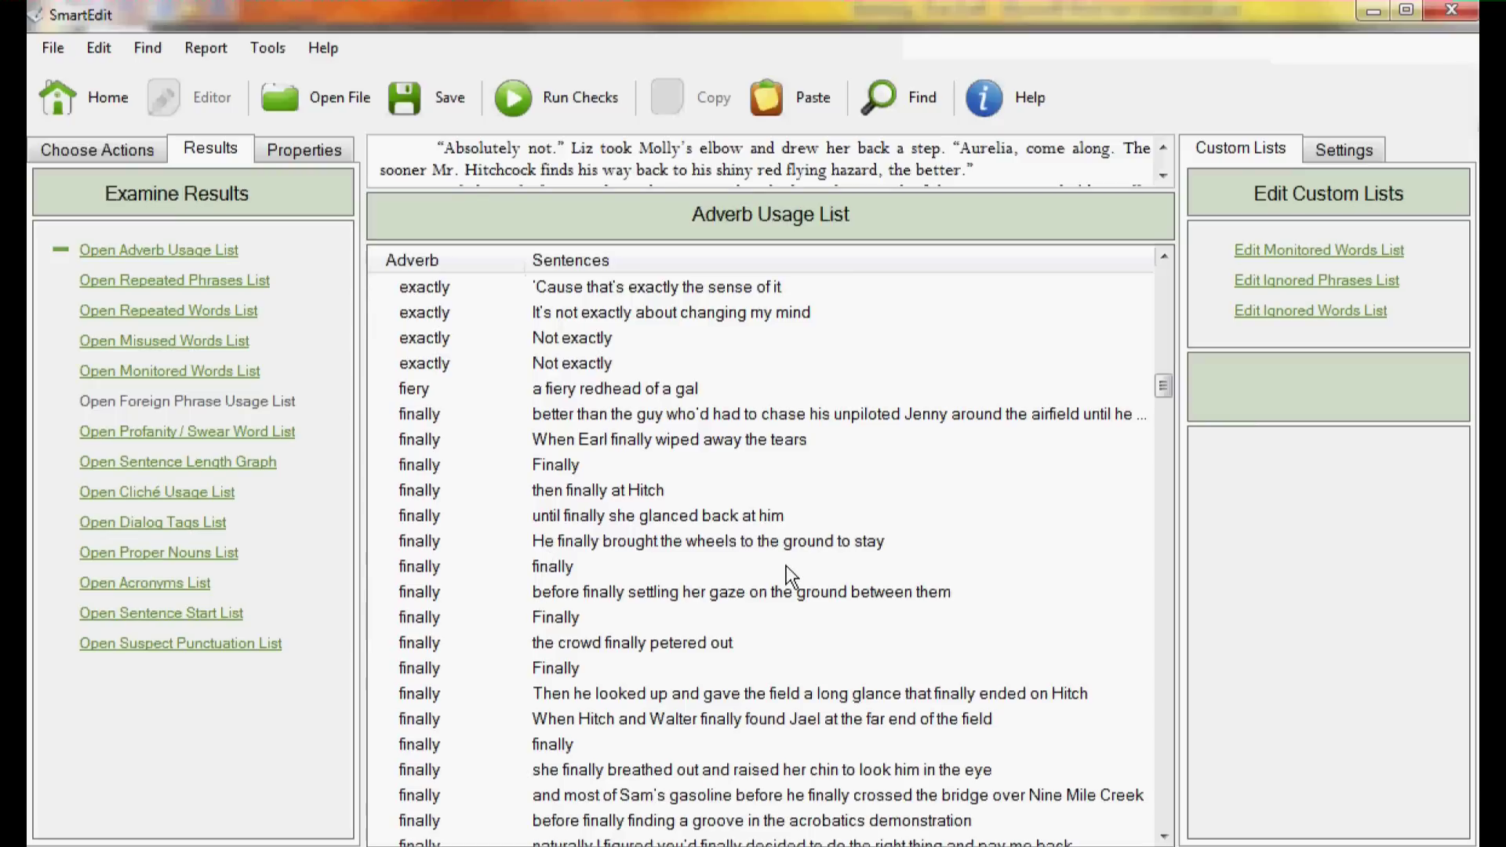
{"action": "left_click_drag", "start_coordinate": [1167, 385], "coordinate": [1071, 519]}
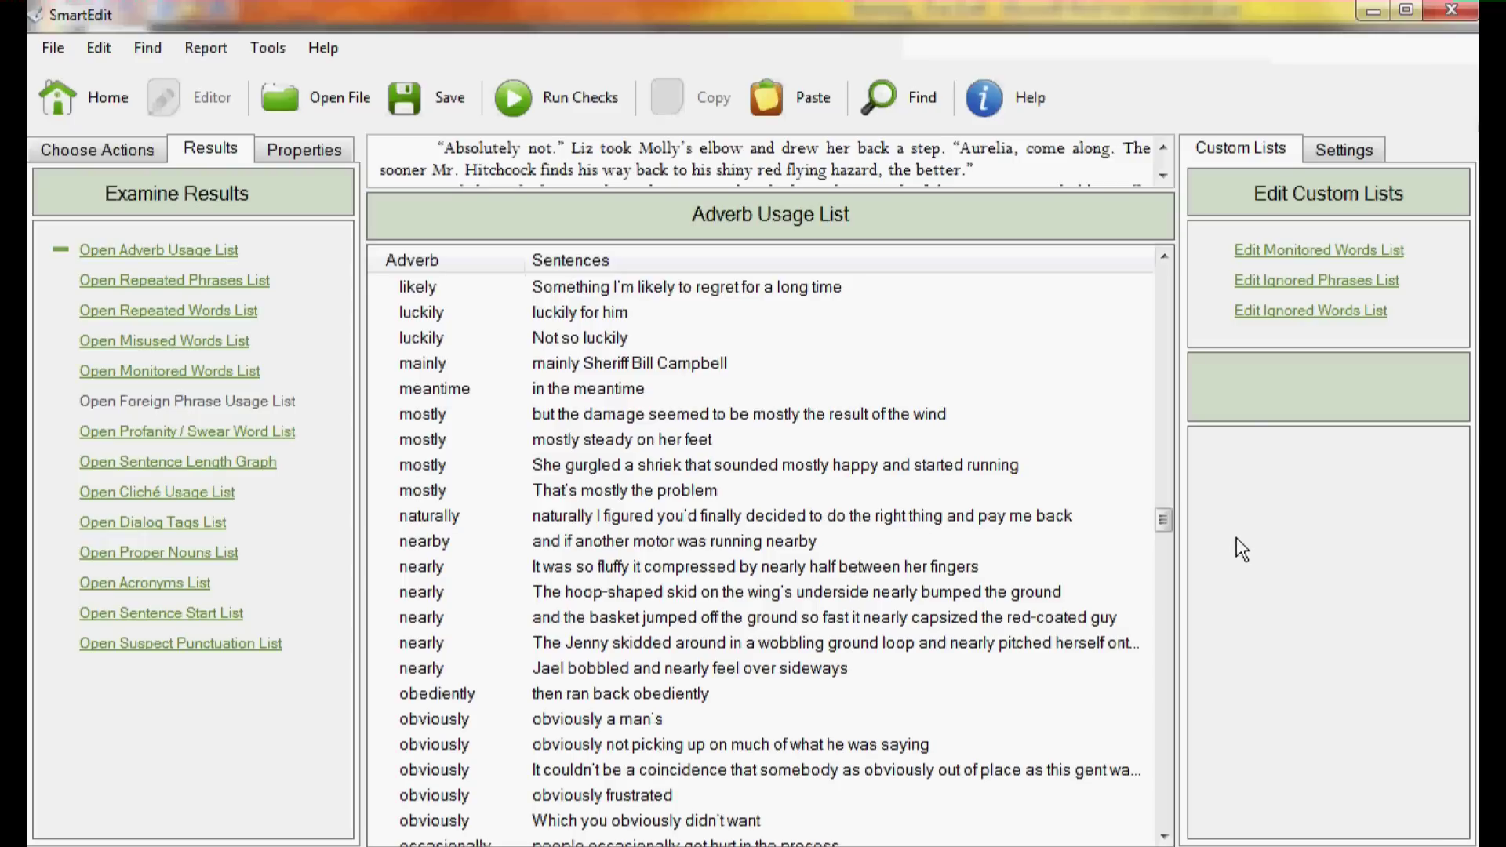
Open the Repeated Phrases List and examine phrases from the most frequent to the rarer ones.
{"action": "left_click", "coordinate": [229, 283]}
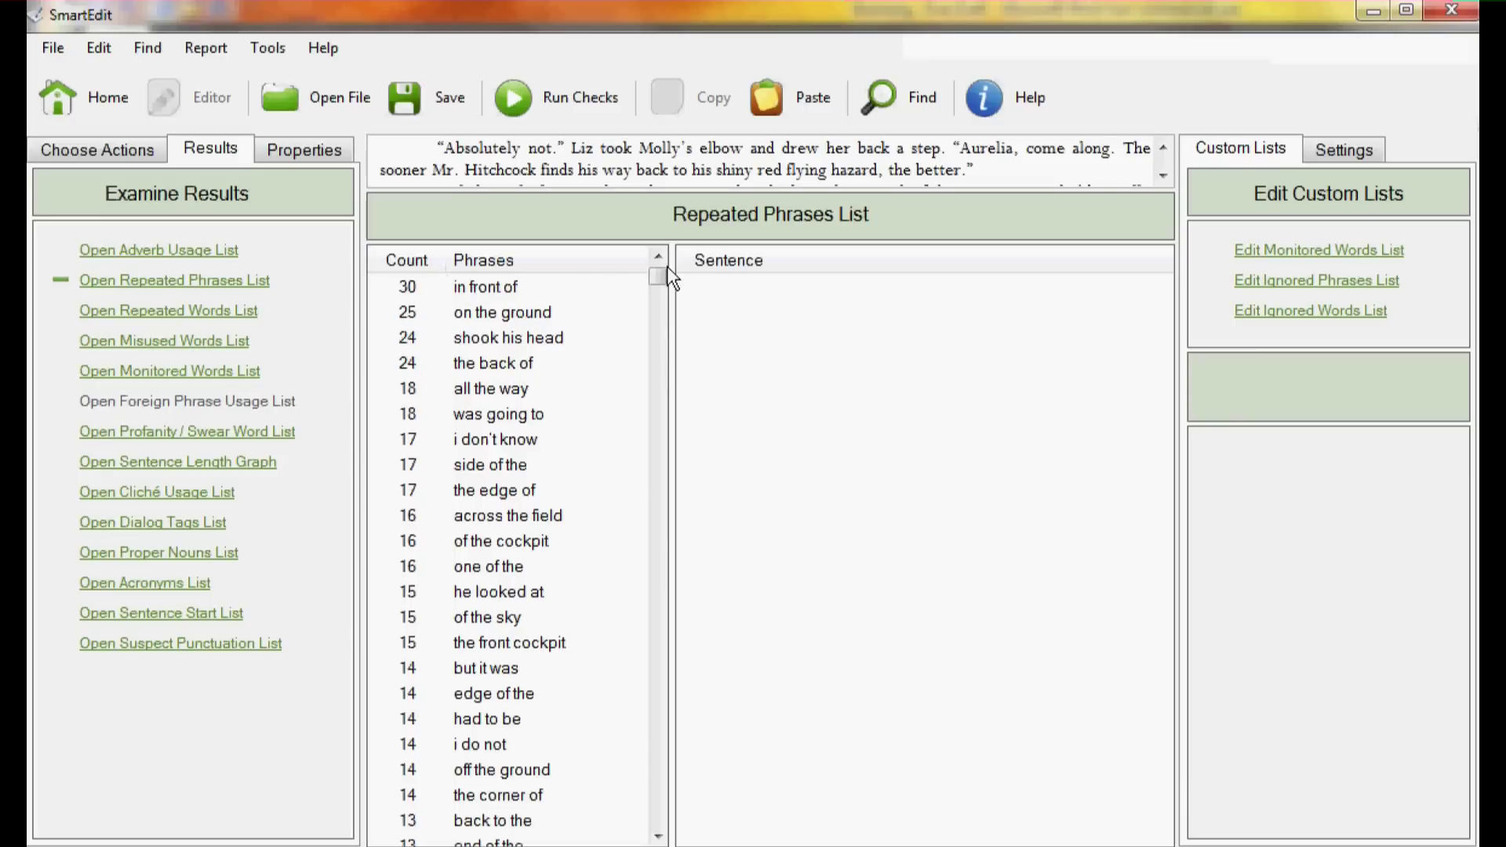
{"action": "left_click_drag", "start_coordinate": [663, 279], "coordinate": [686, 208]}
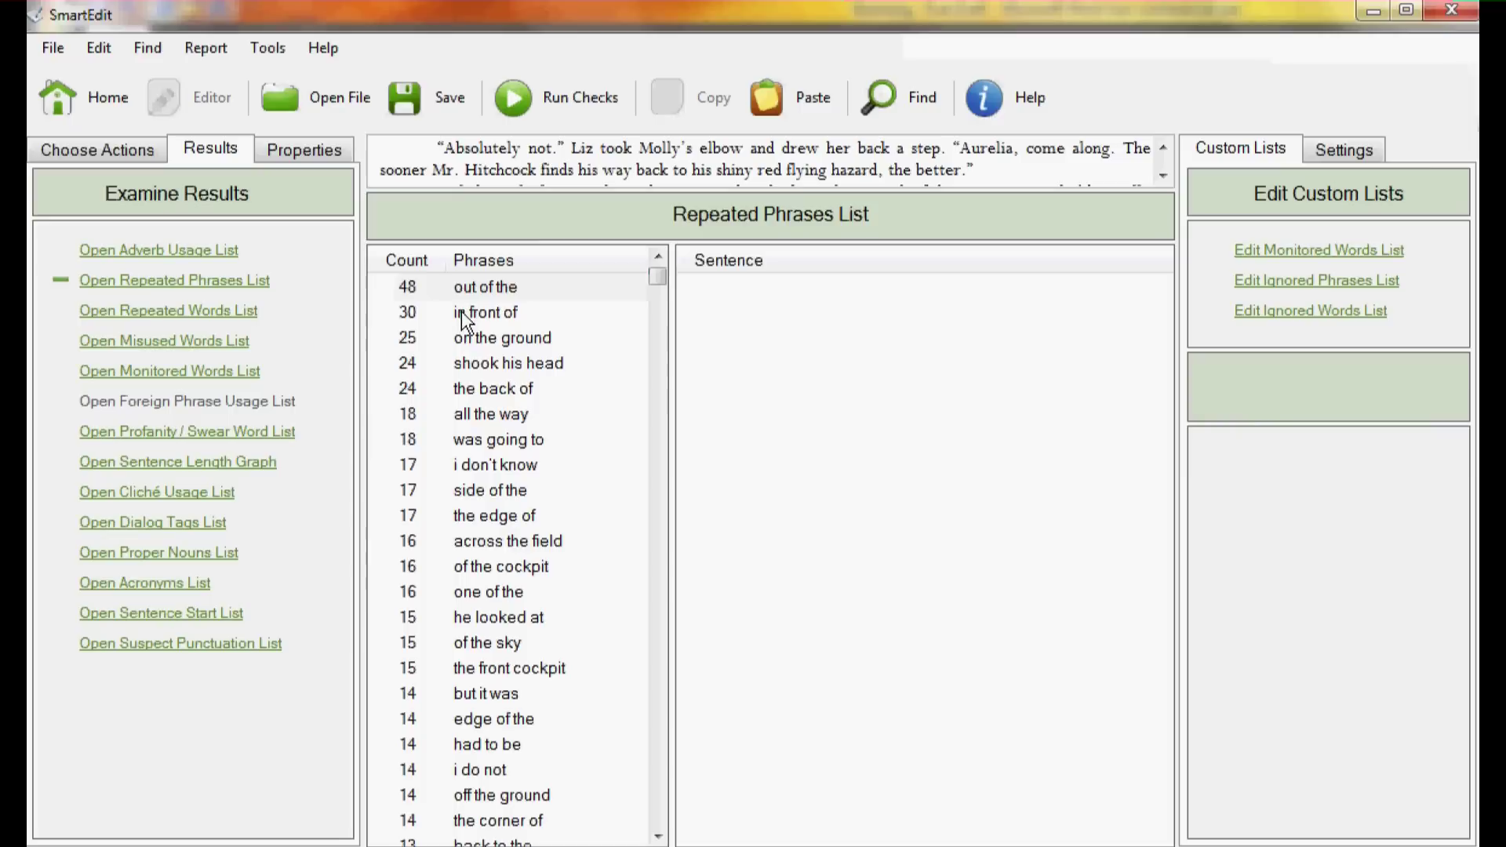
{"action": "left_click_drag", "start_coordinate": [649, 292], "coordinate": [653, 549]}
{"action": "left_click_drag", "start_coordinate": [644, 496], "coordinate": [670, 439]}
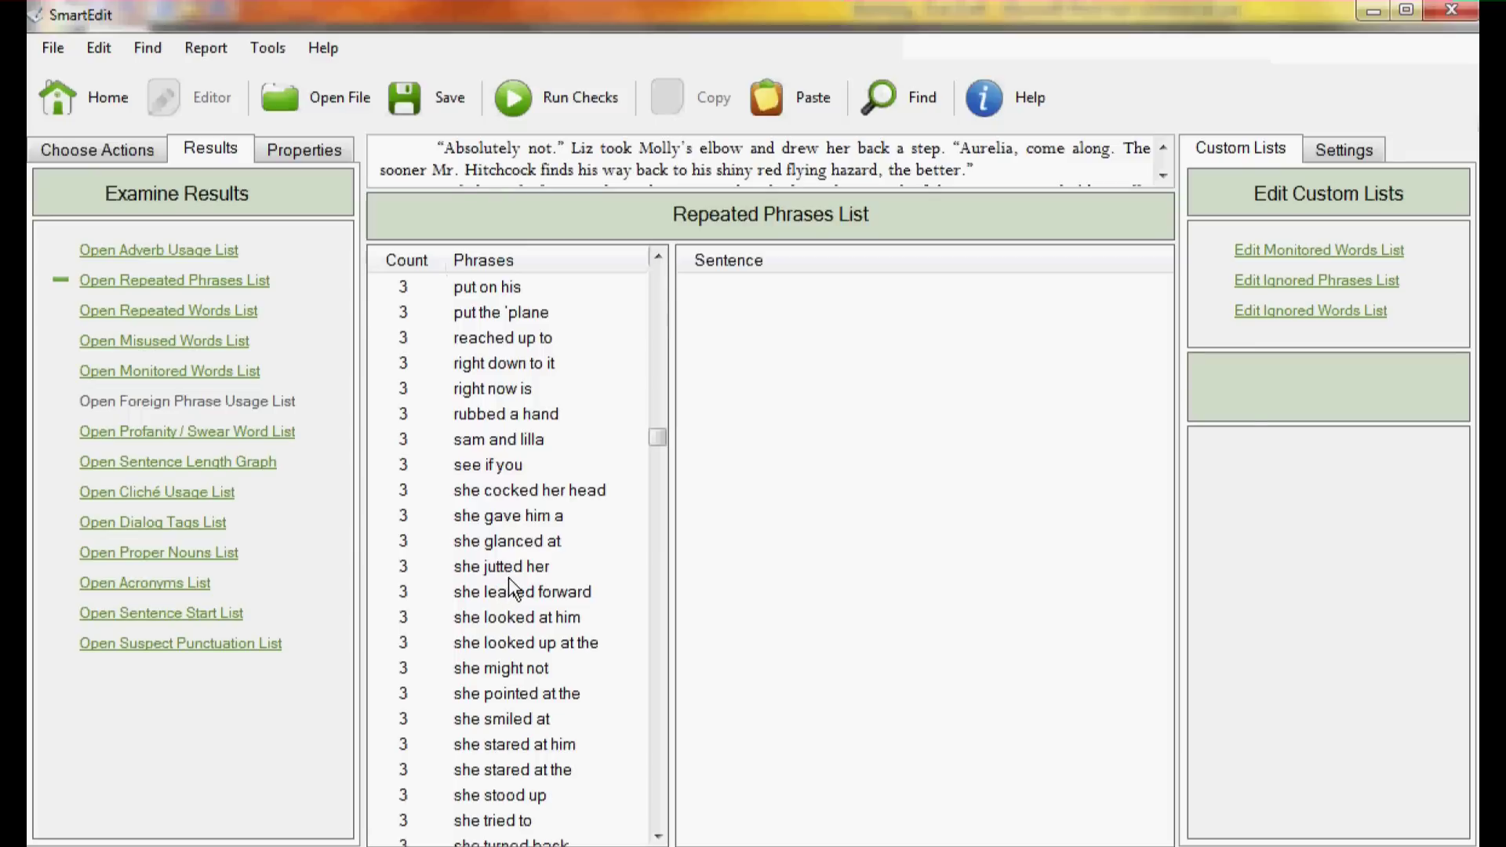
Open the Repeated Words List and examine the words down to the less frequent ones.
{"action": "left_click", "coordinate": [168, 314]}
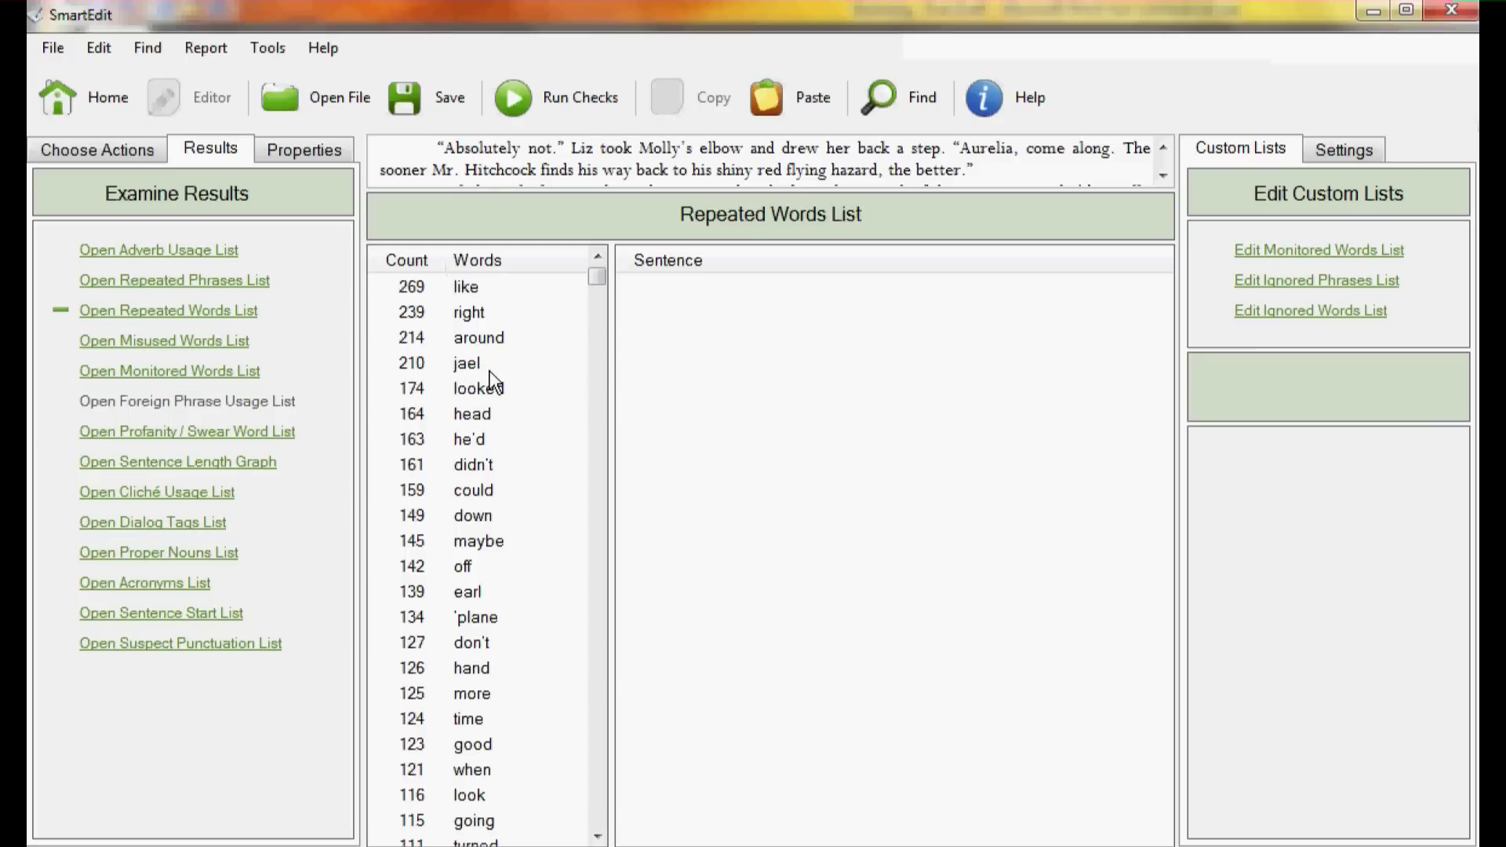
{"action": "left_click_drag", "start_coordinate": [595, 284], "coordinate": [596, 774]}
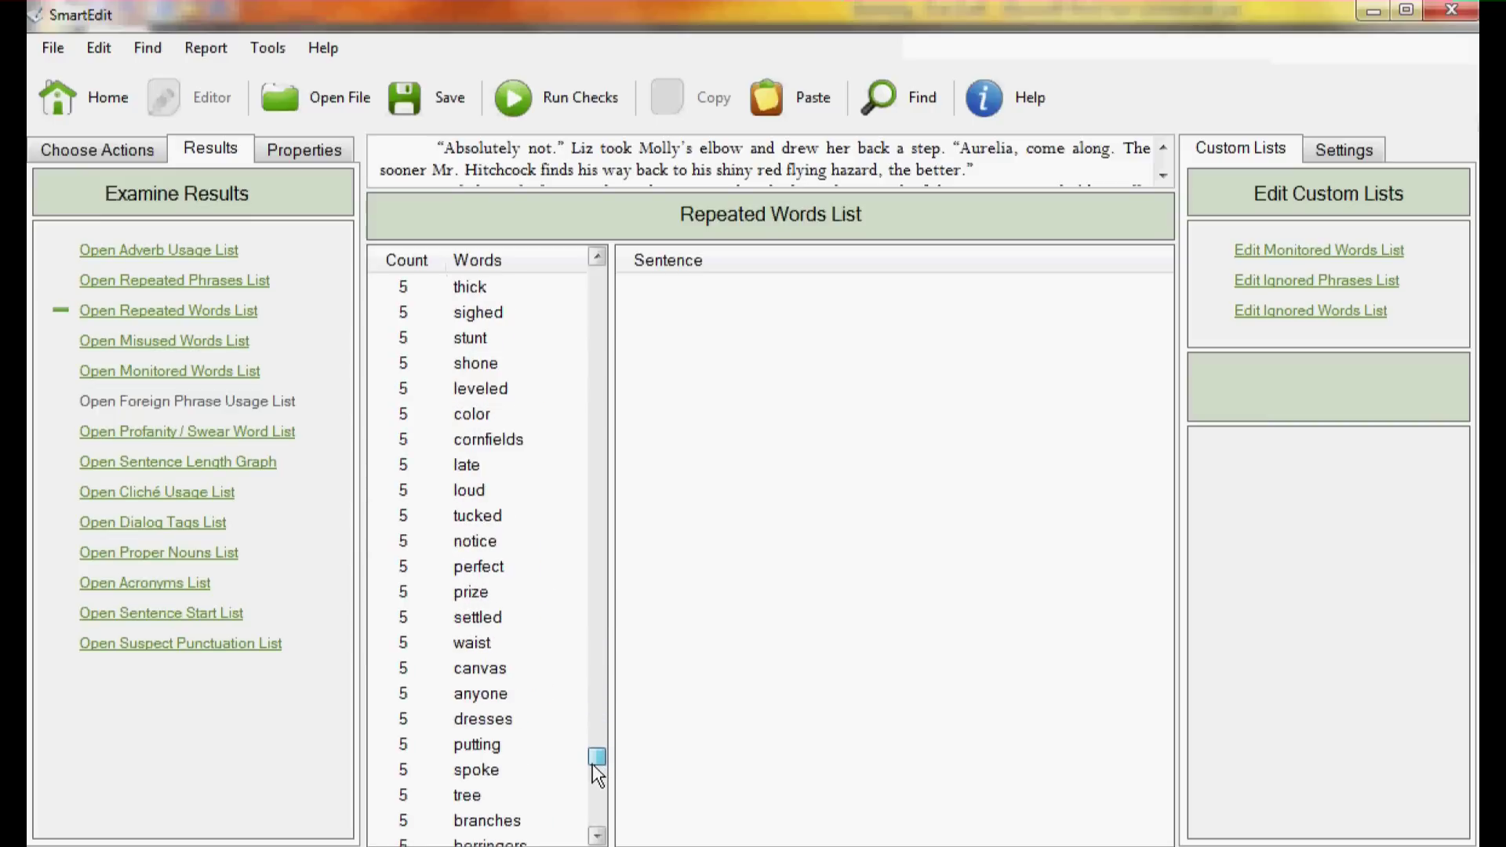
{"action": "left_click_drag", "start_coordinate": [593, 764], "coordinate": [591, 771]}
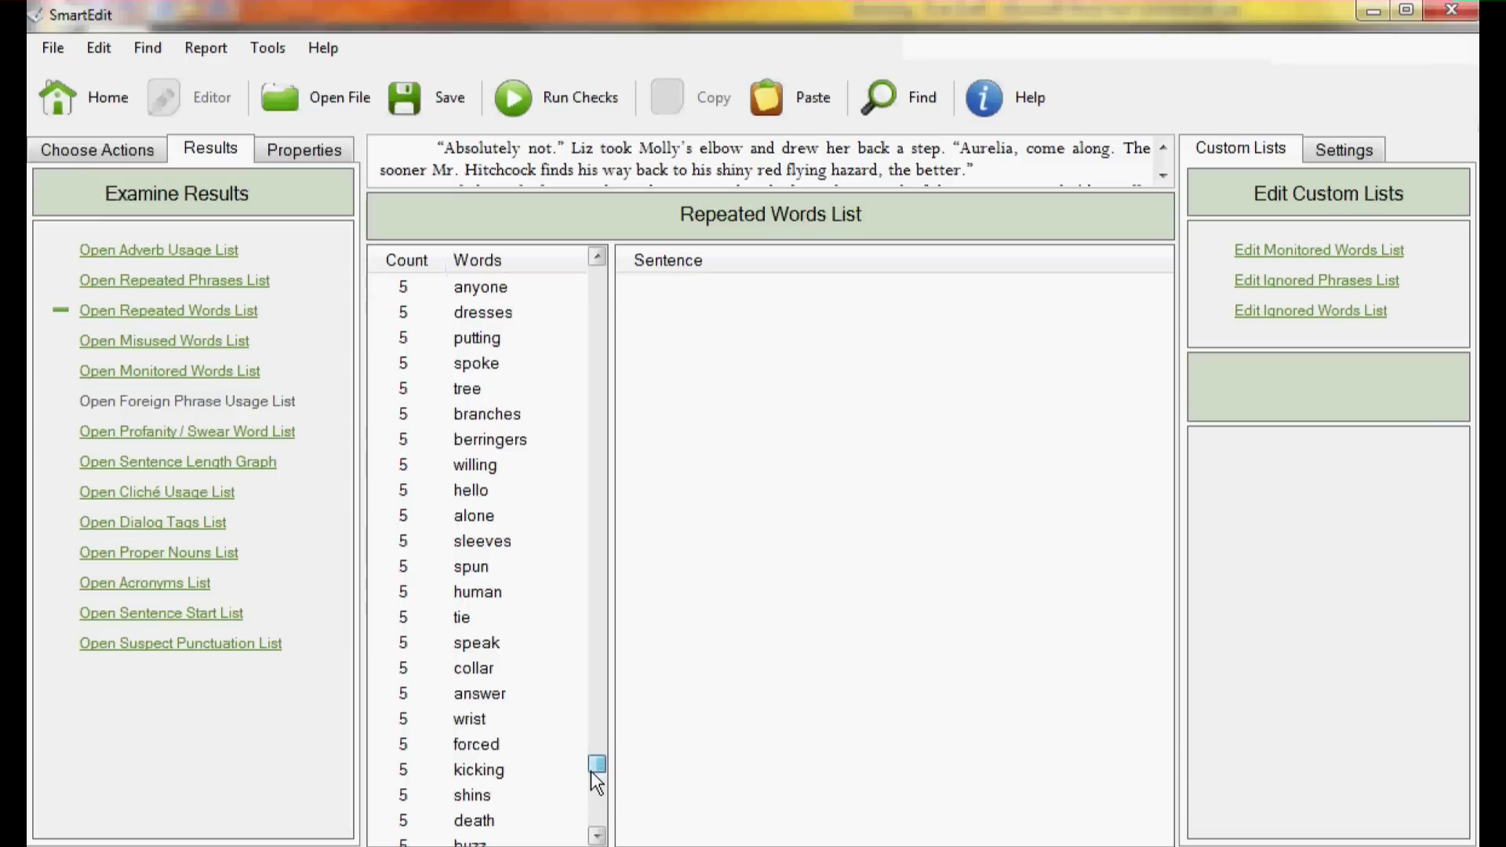
{"action": "left_click_drag", "start_coordinate": [591, 771], "coordinate": [597, 800]}
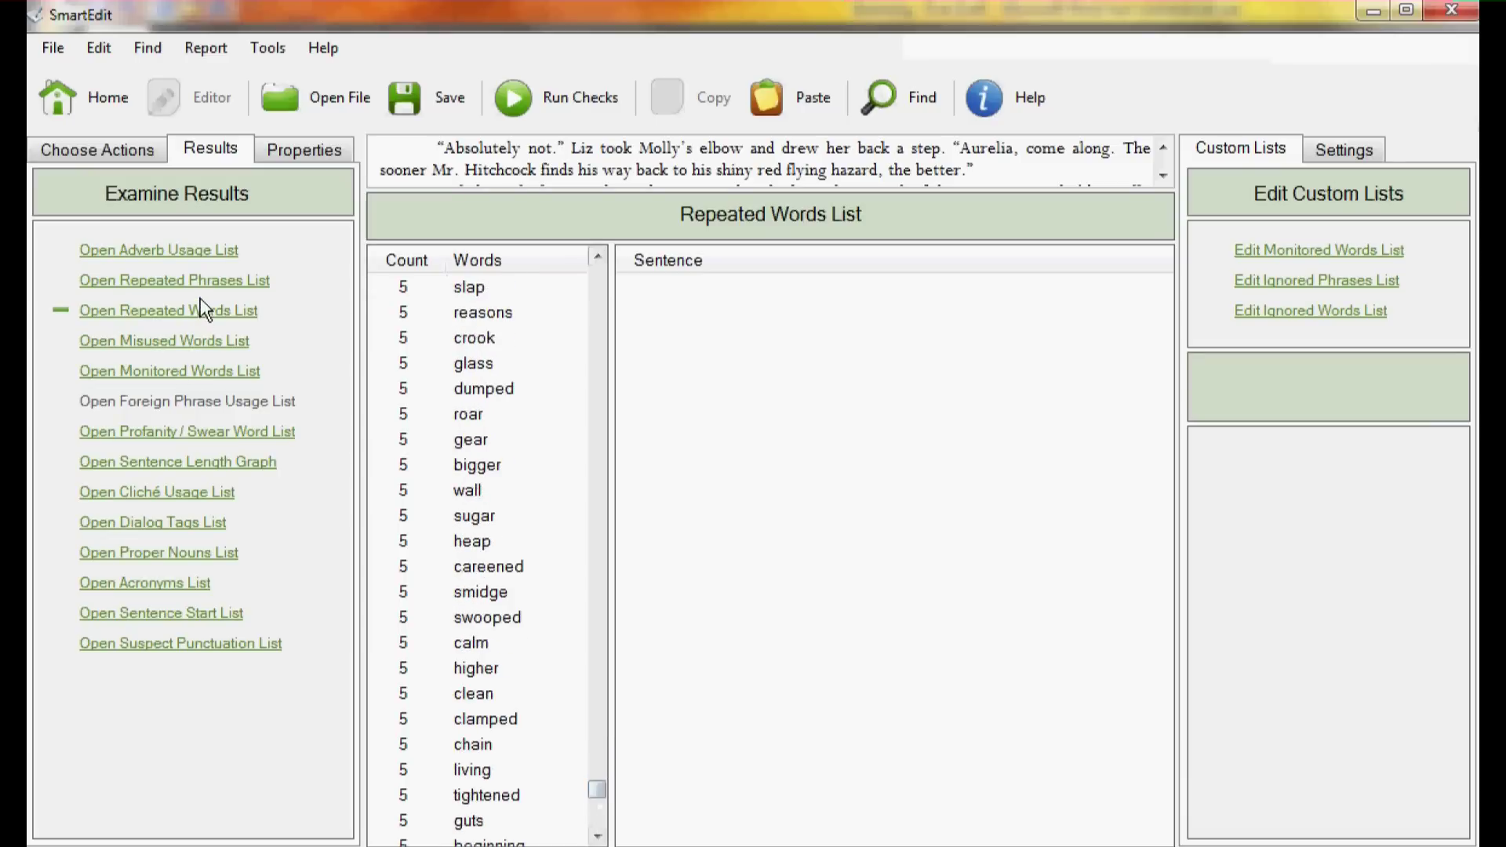
Open the list of possible misused or misspelled words and examine it from its first entry.
{"action": "left_click", "coordinate": [174, 343]}
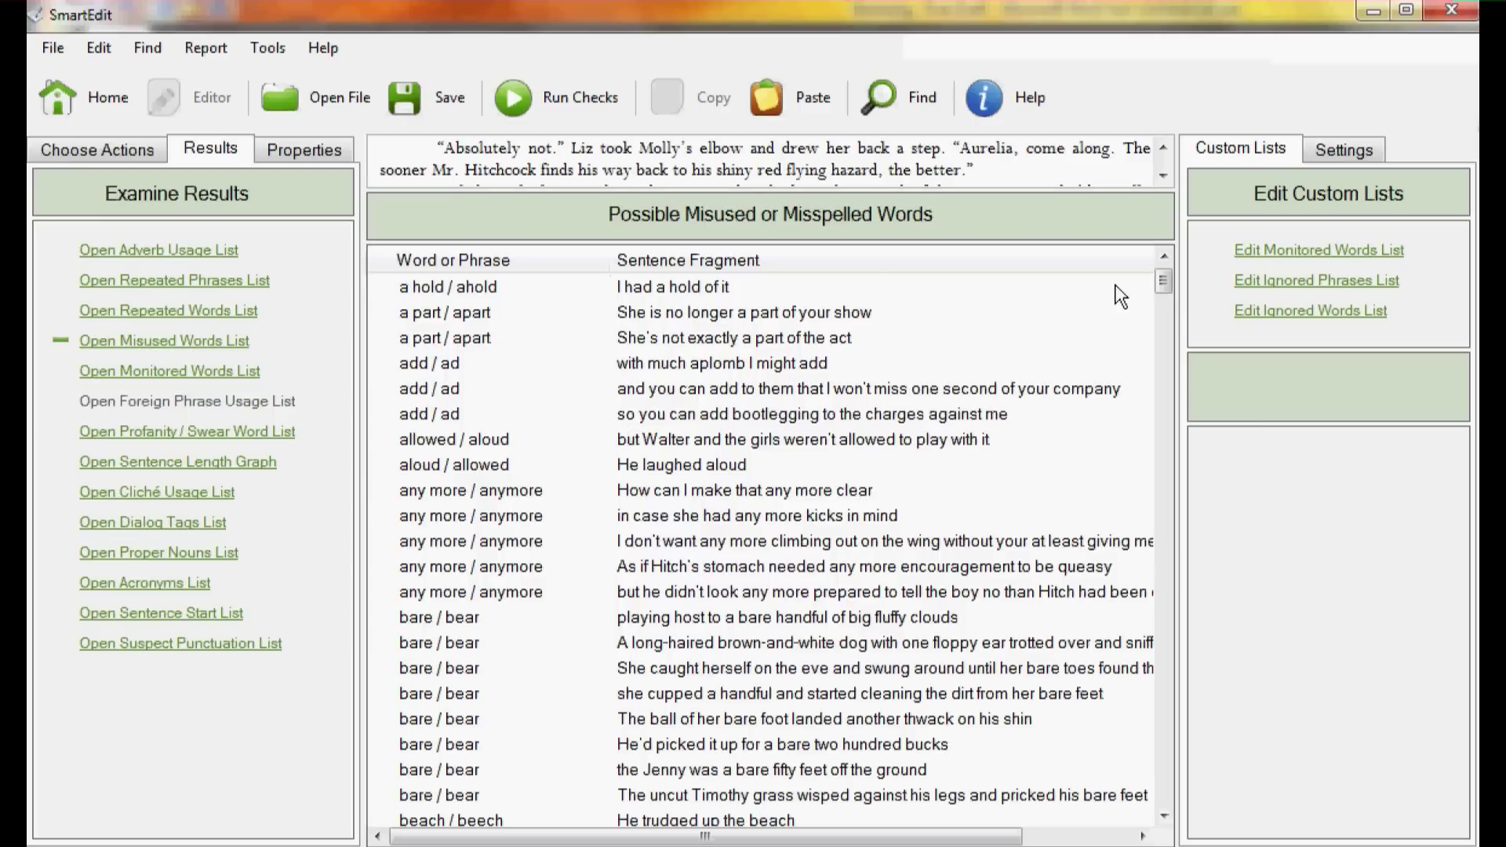
{"action": "left_click_drag", "start_coordinate": [1166, 274], "coordinate": [1156, 241]}
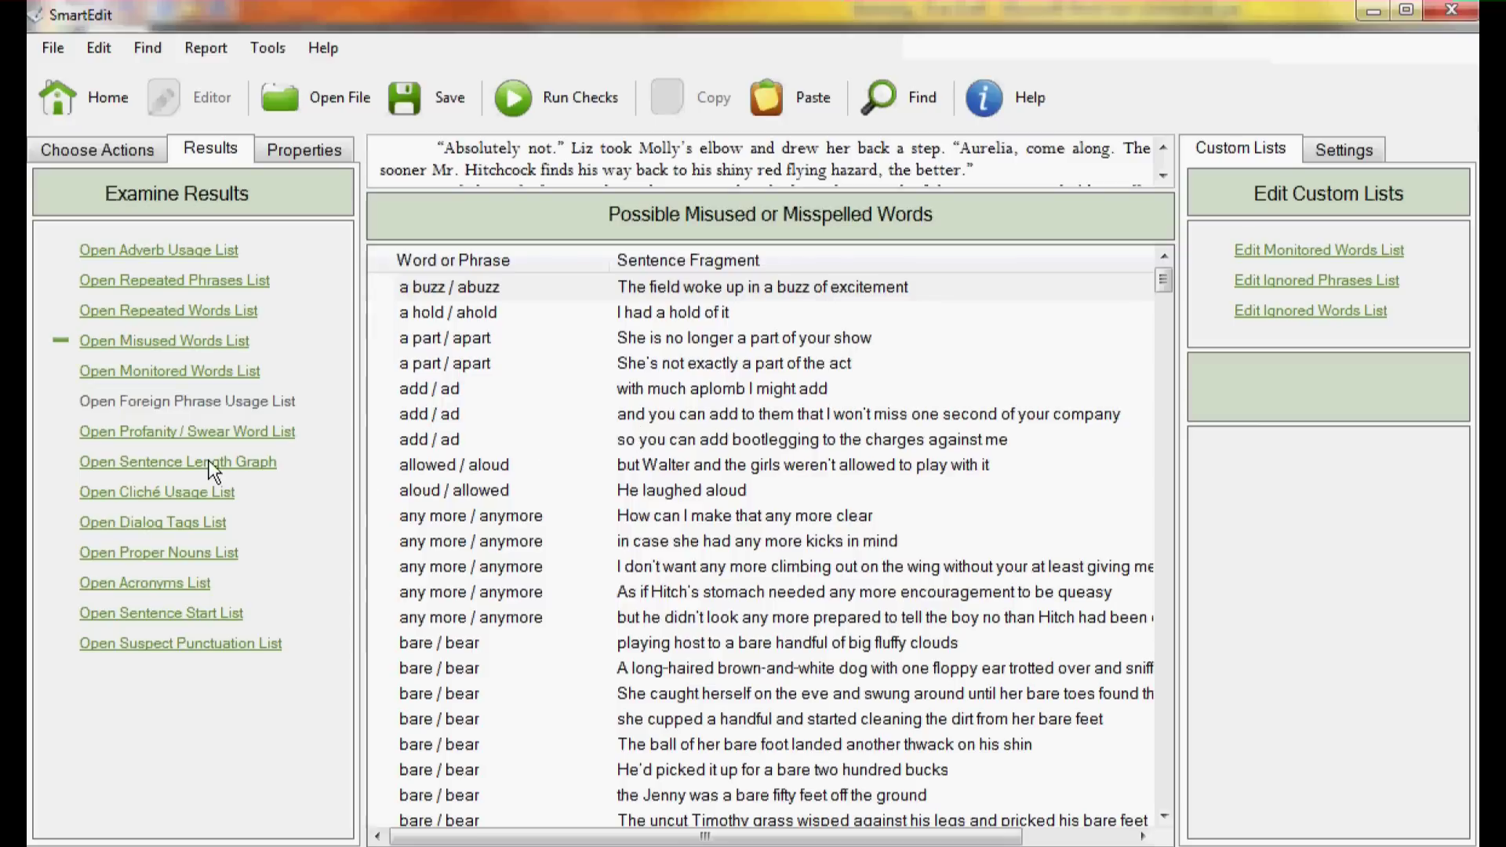
Examine the Monitored Words List and the profanity and swear word list.
{"action": "left_click", "coordinate": [163, 372]}
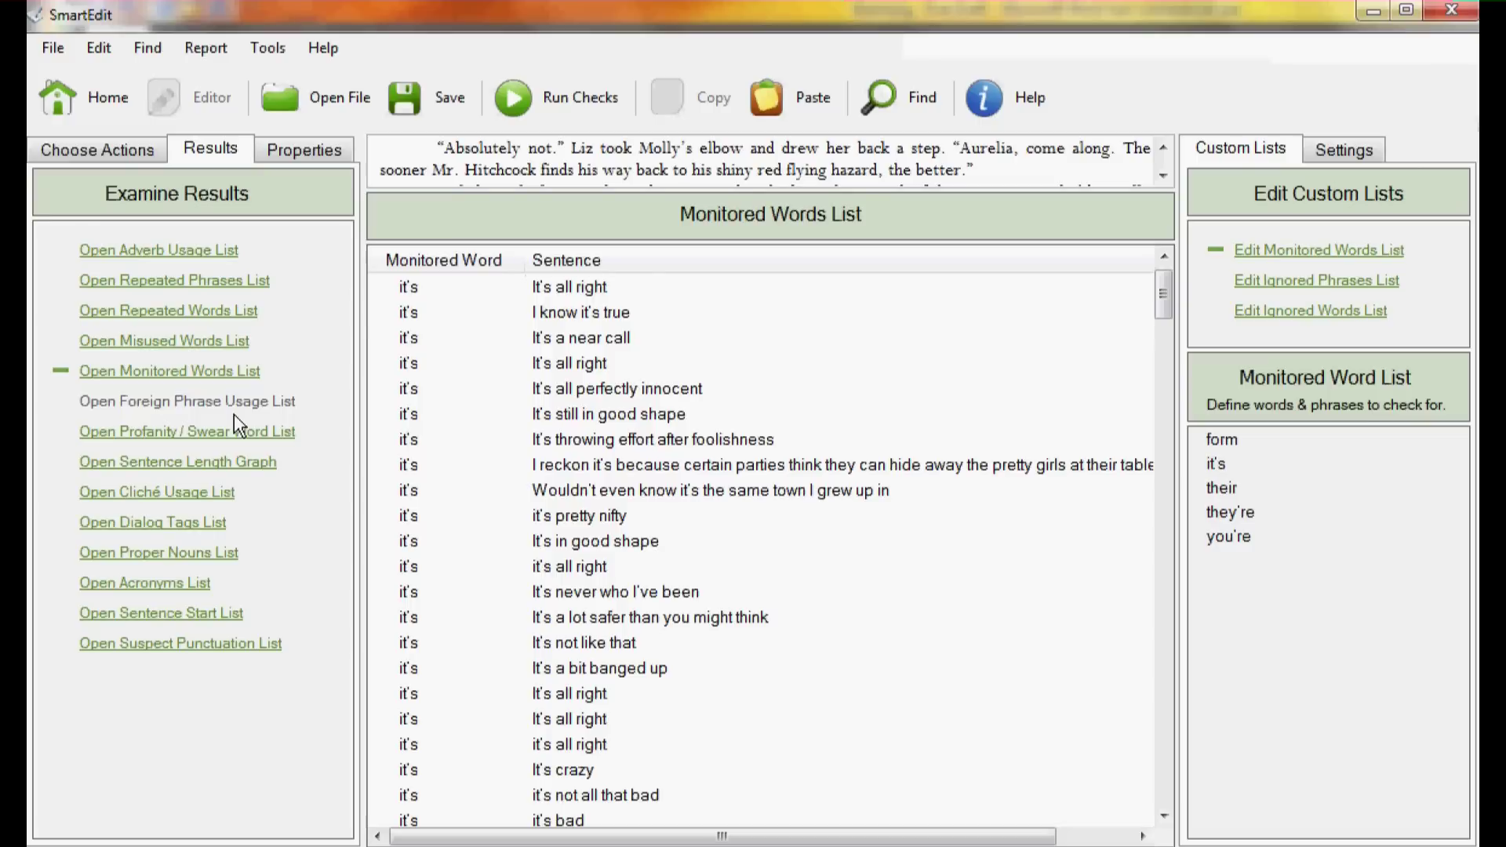
{"action": "left_click", "coordinate": [187, 437]}
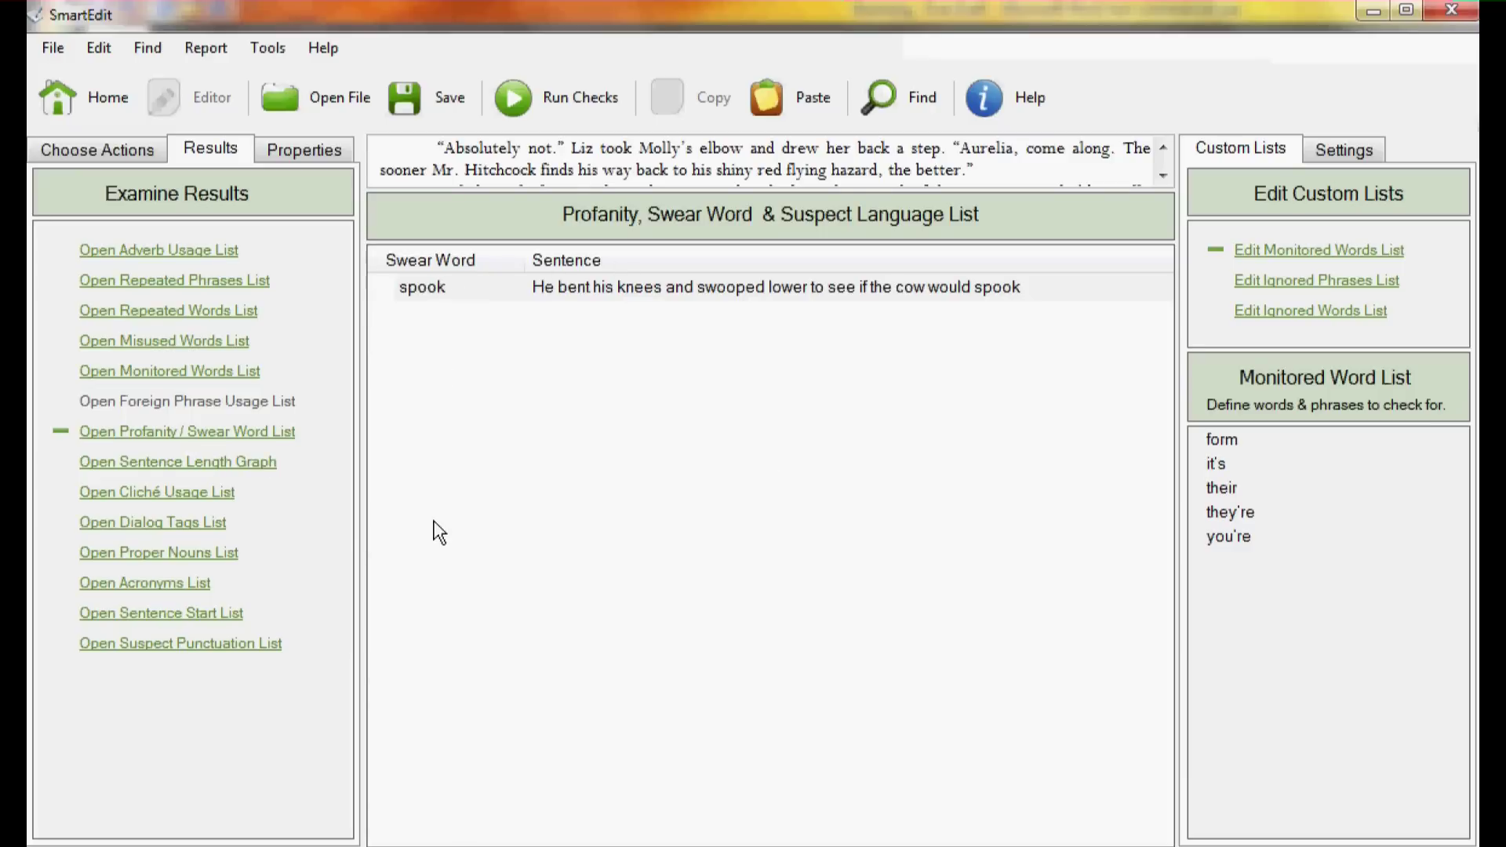
Examine the sentence length graph and the Cliché Usage List.
{"action": "left_click", "coordinate": [162, 466]}
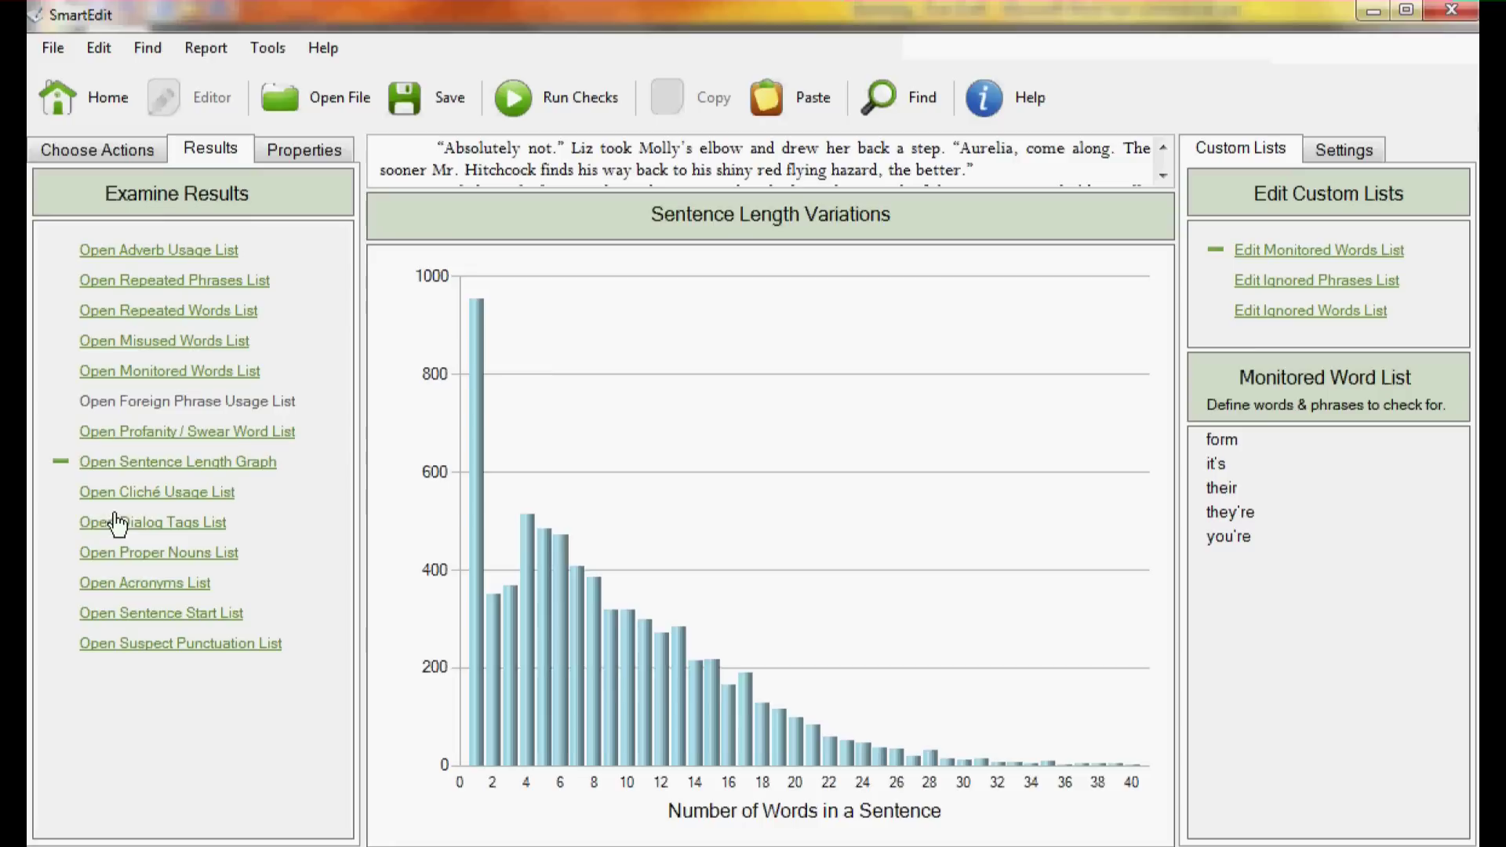
{"action": "left_click", "coordinate": [136, 494]}
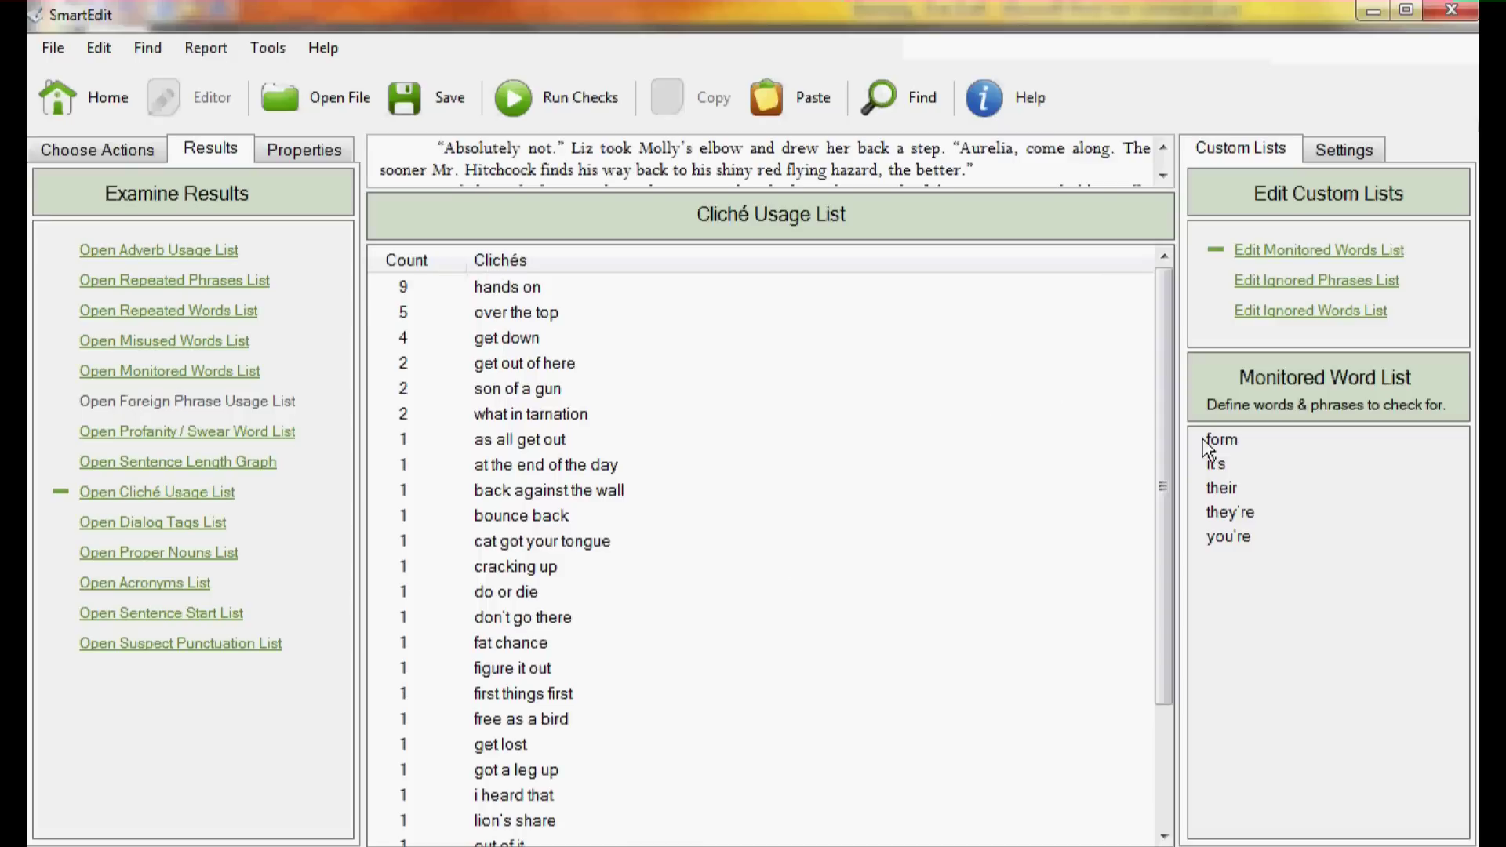
{"action": "left_click_drag", "start_coordinate": [1167, 295], "coordinate": [1179, 248]}
Open the Dialog Tag List and examine the tags used in the manuscript, starting from the most frequent.
{"action": "left_click", "coordinate": [152, 528]}
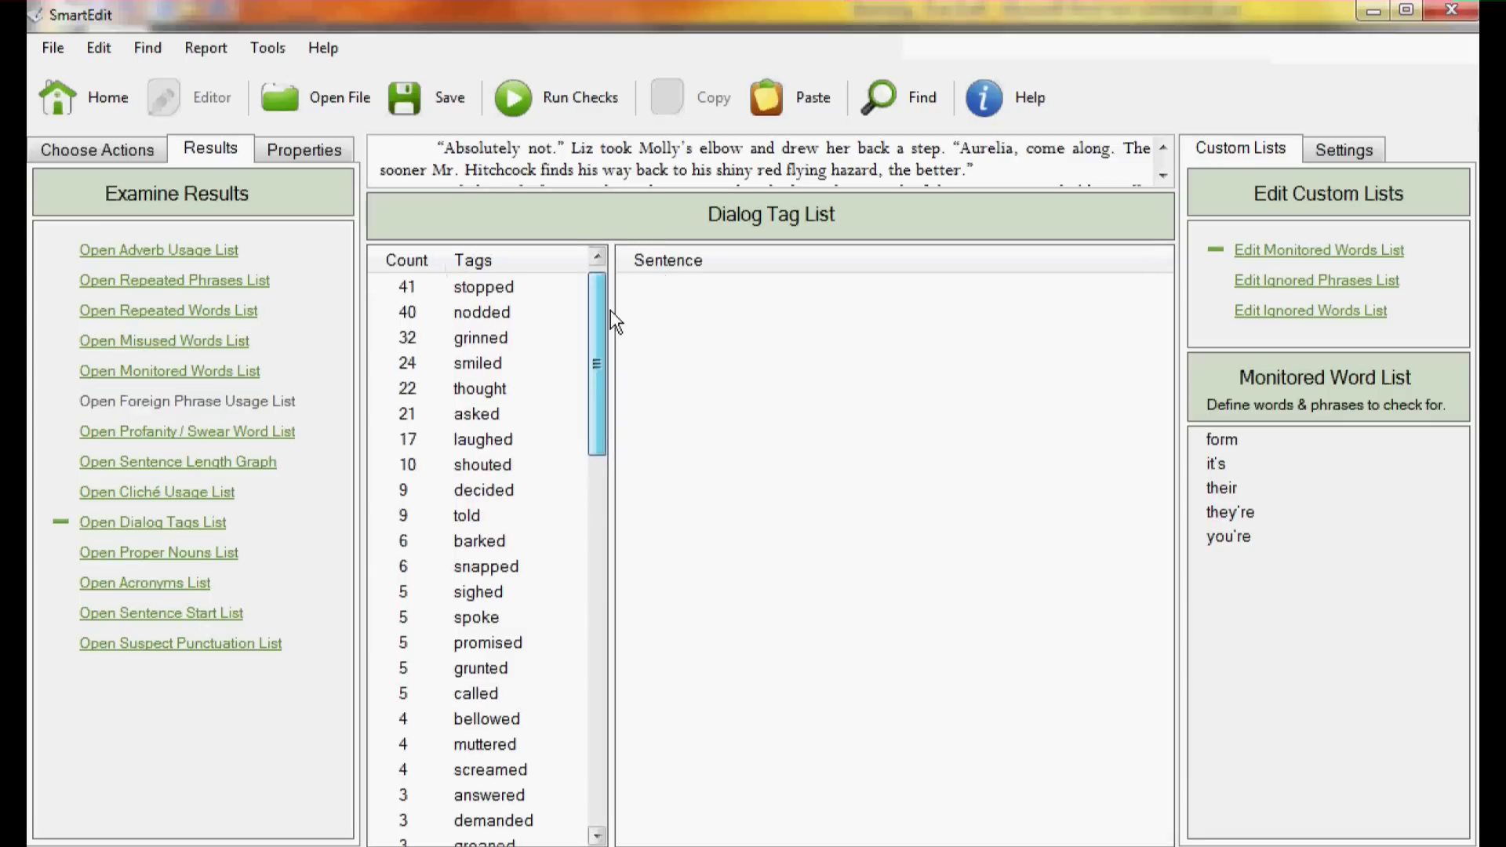
{"action": "scroll", "coordinate": [611, 310], "scroll_direction": "up", "scroll_amount": 1}
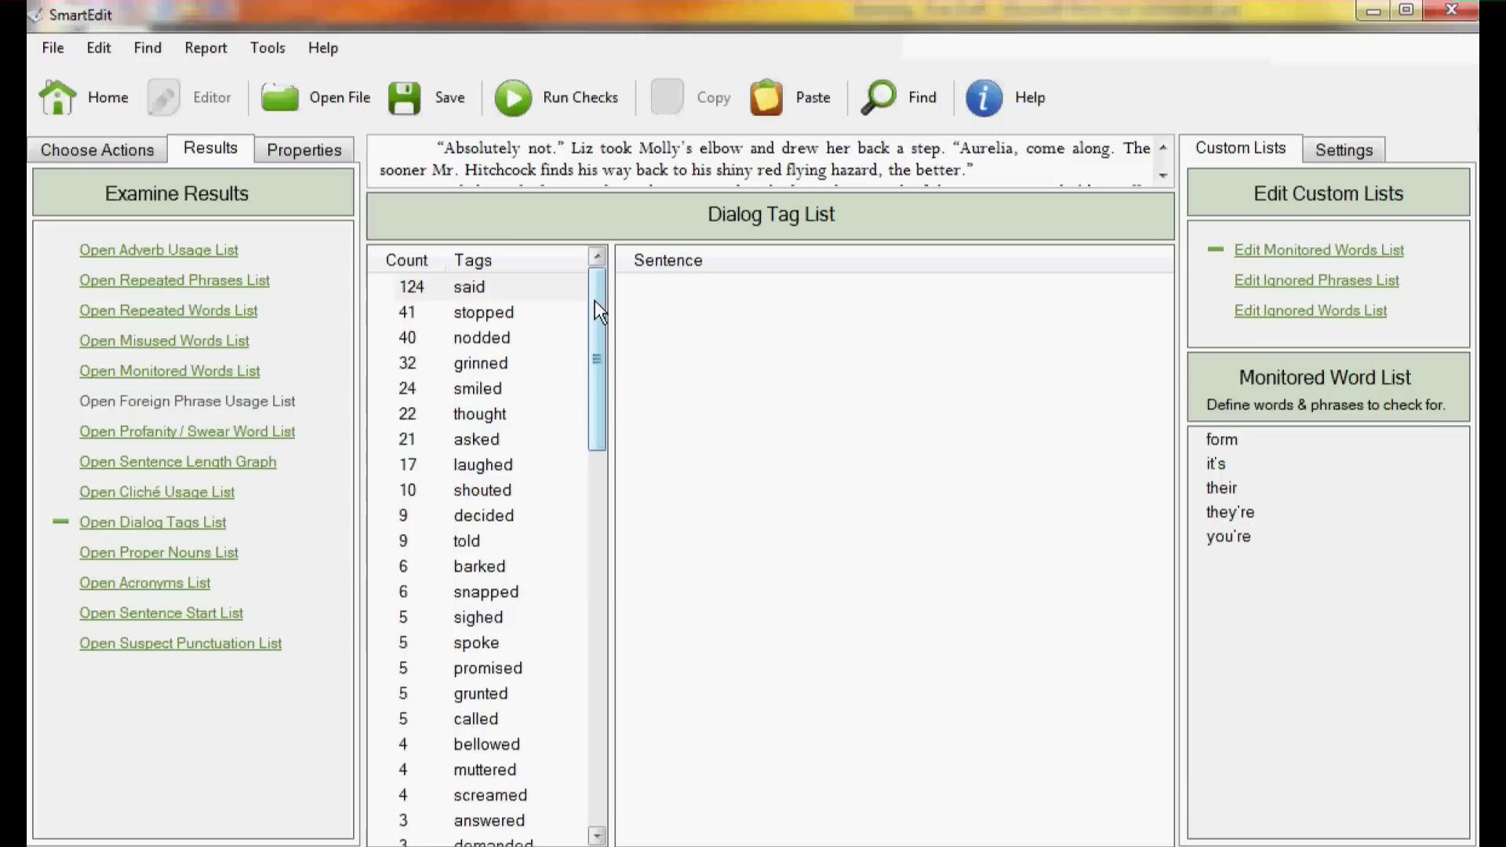
{"action": "left_click_drag", "start_coordinate": [594, 300], "coordinate": [594, 380]}
{"action": "scroll", "coordinate": [682, 338], "scroll_direction": "up", "scroll_amount": 3}
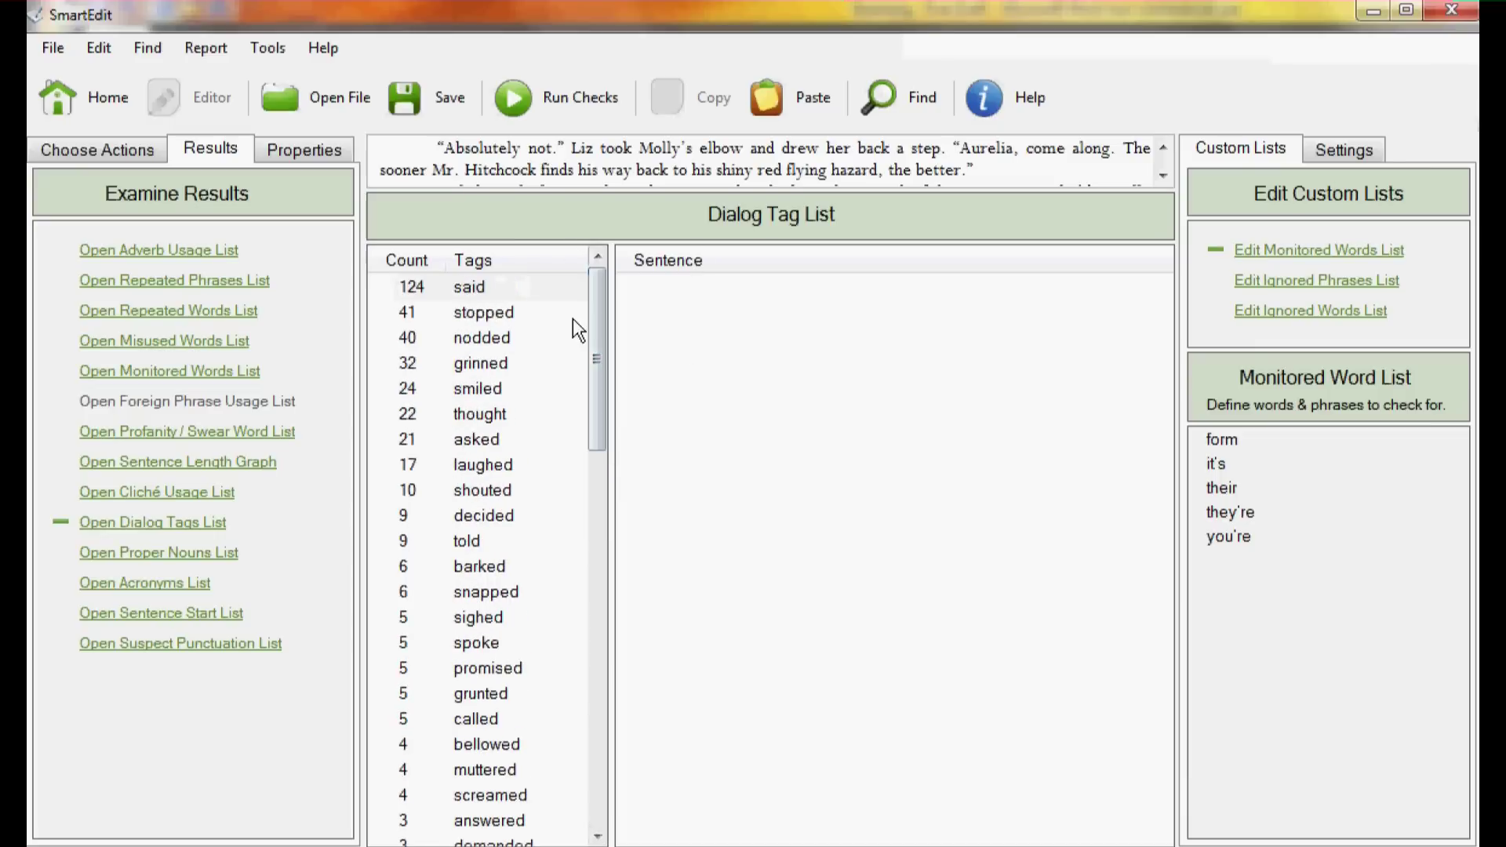
{"action": "scroll", "coordinate": [603, 352], "scroll_direction": "down", "scroll_amount": 1}
{"action": "left_click_drag", "start_coordinate": [604, 352], "coordinate": [370, 433]}
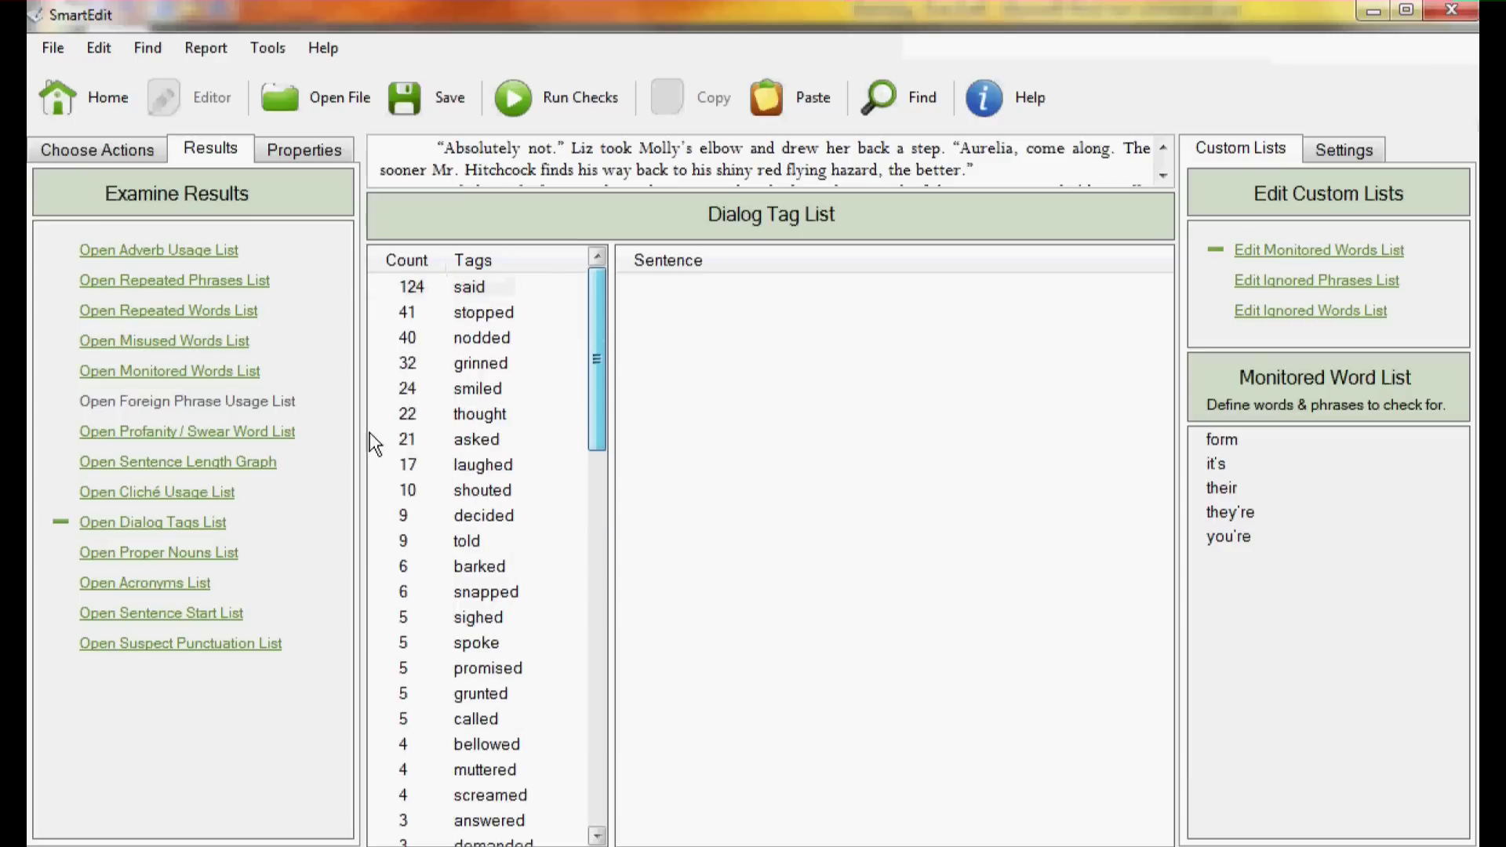
Examine the proper nouns and acronyms lists, locating one of the listed proper nouns in the manuscript text.
{"action": "left_click", "coordinate": [187, 559]}
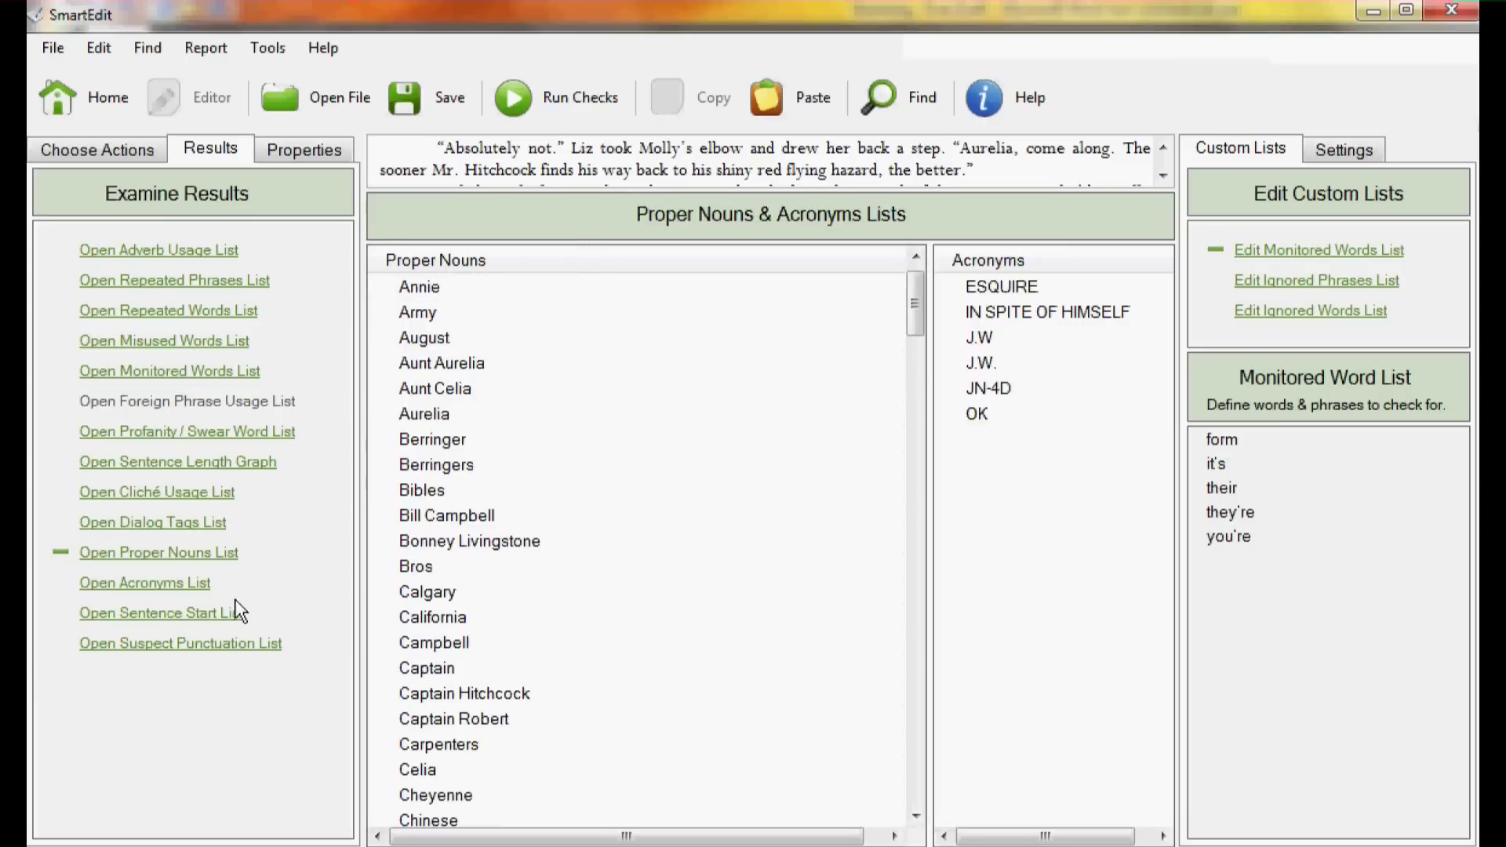
{"action": "left_click", "coordinate": [640, 286]}
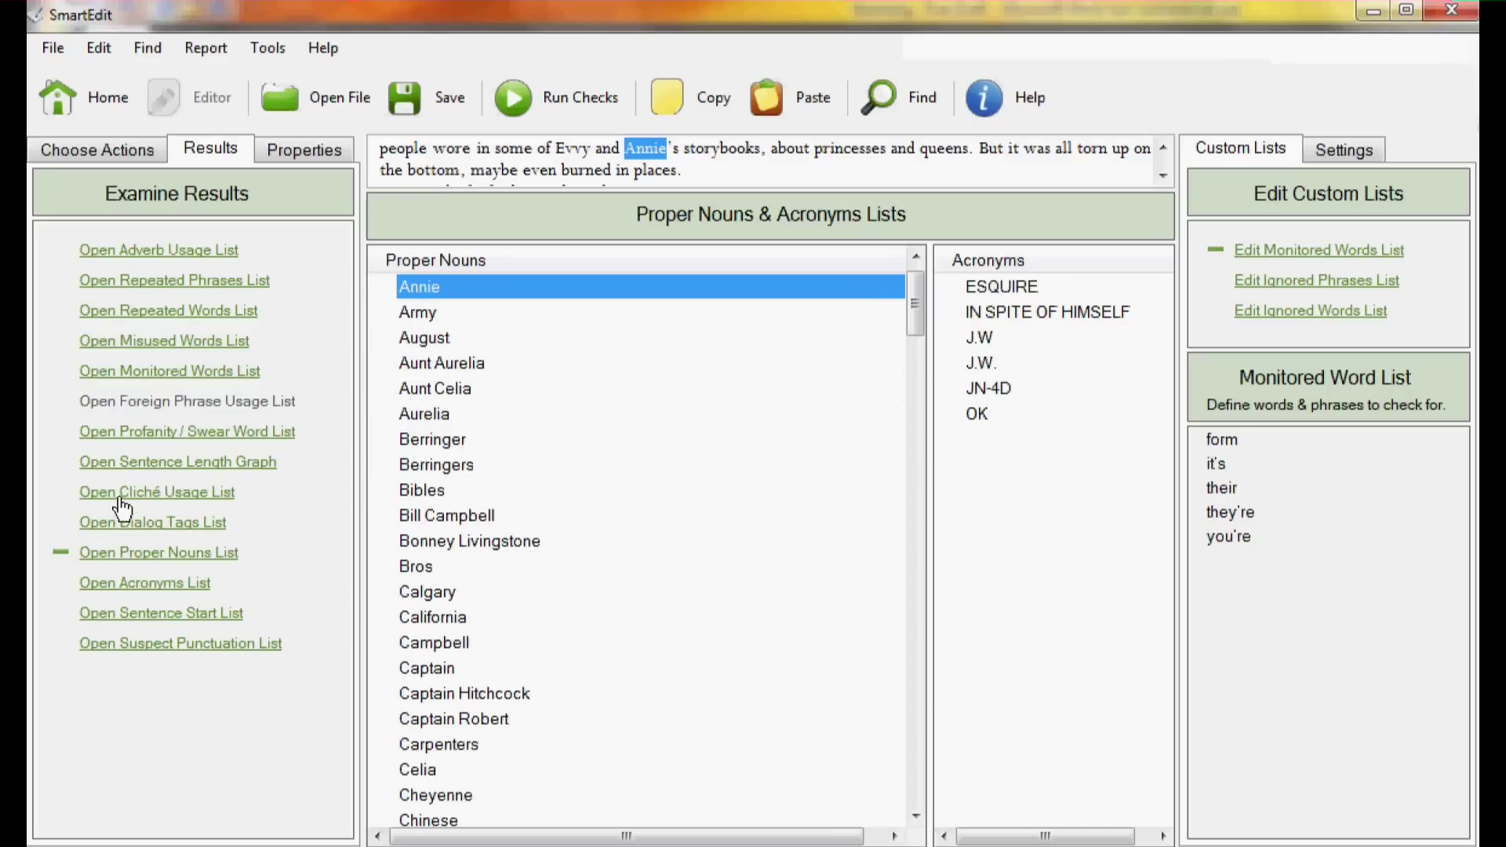
{"action": "left_click", "coordinate": [138, 590]}
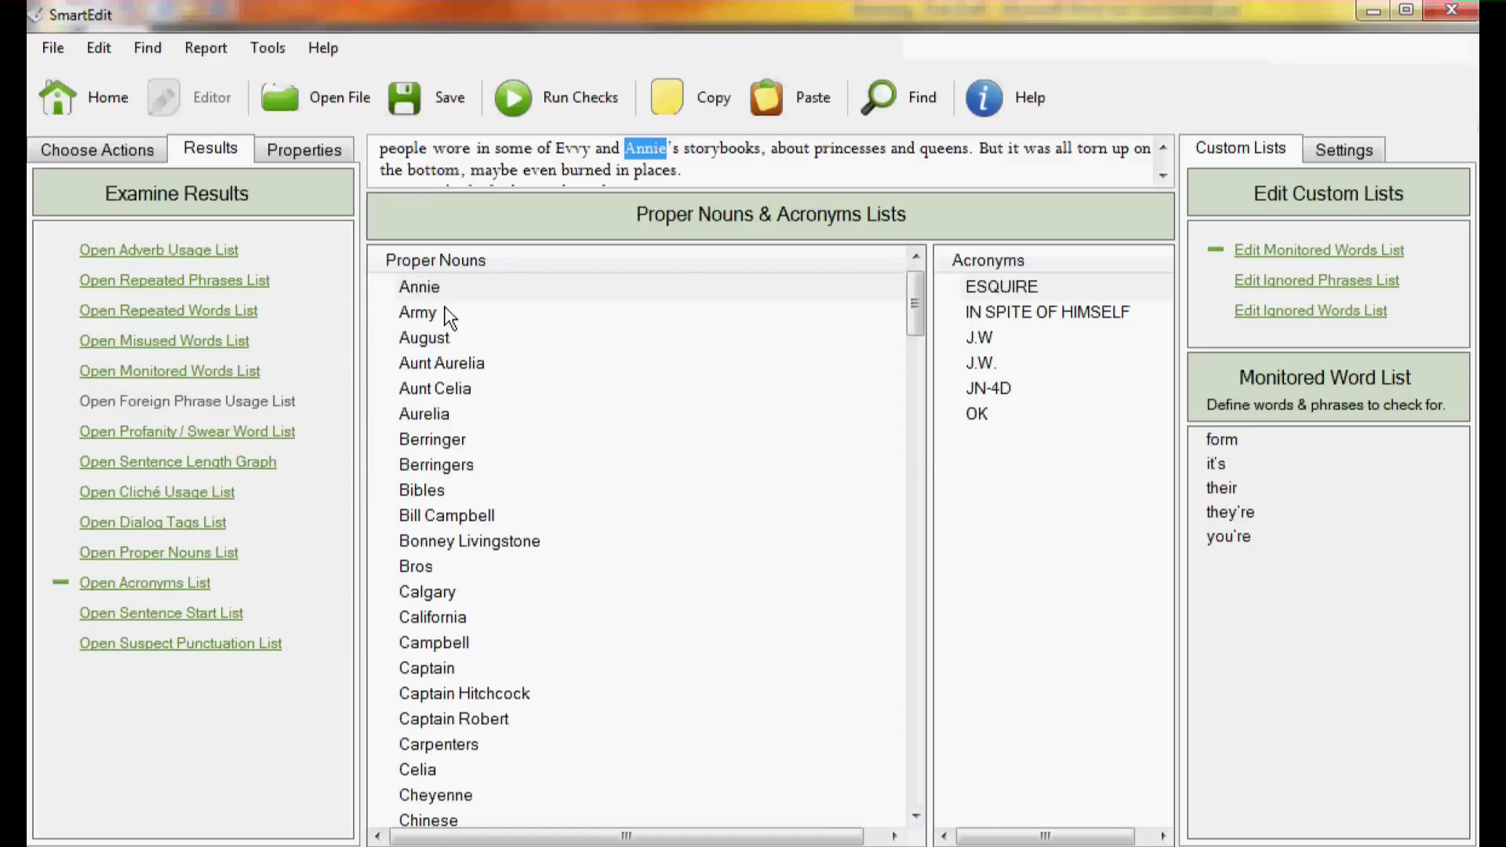
{"action": "left_click_drag", "start_coordinate": [914, 306], "coordinate": [908, 219]}
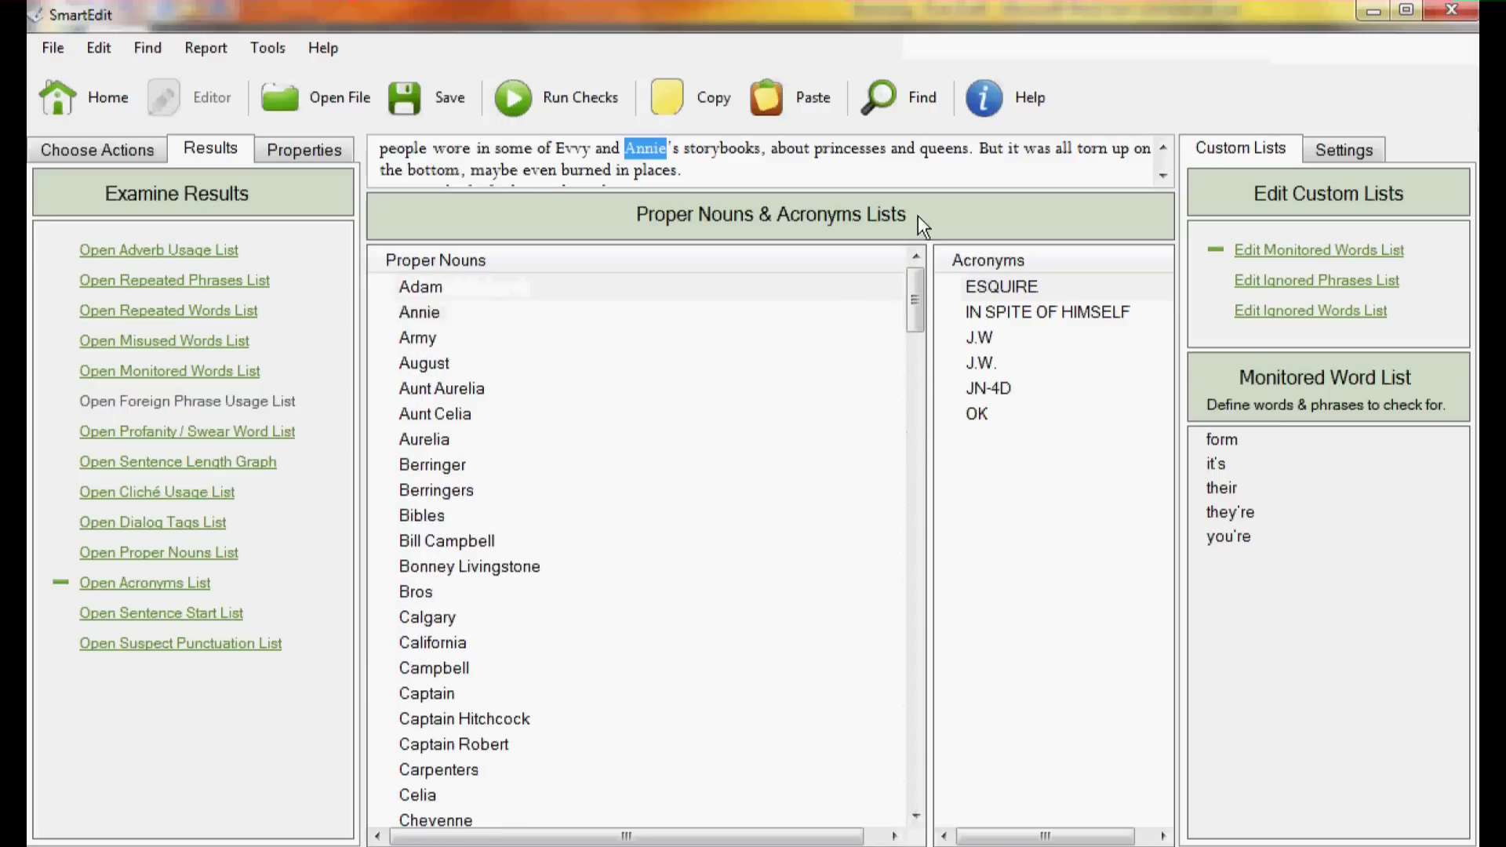
Open the Sentence Start List to examine repeated sentence openings.
{"action": "left_click", "coordinate": [175, 615]}
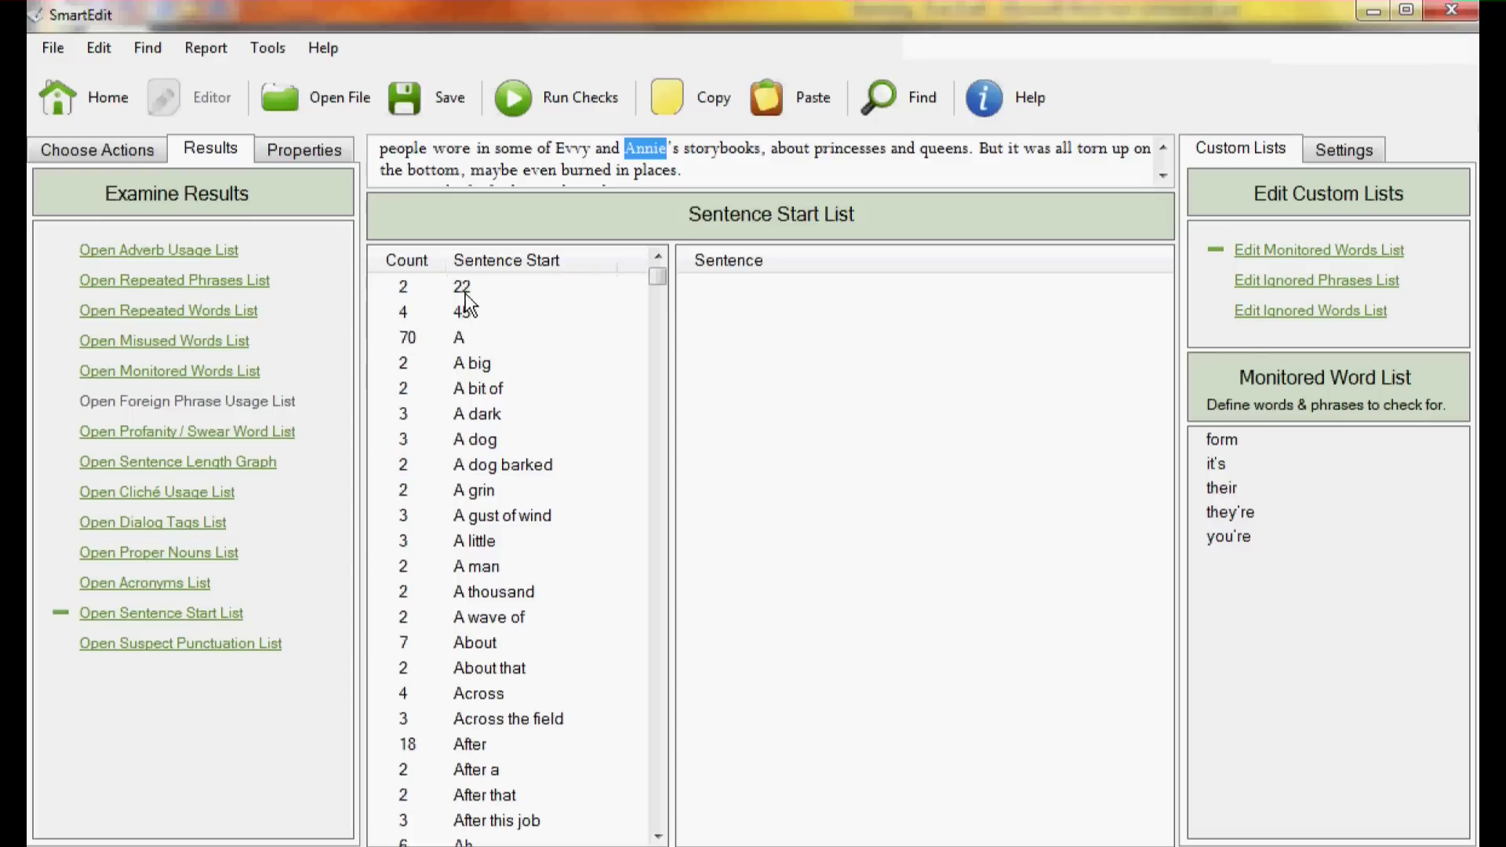
Examine the manuscript sentences that begin with "22" and "A", and look through the remaining sentence starts down to those beginning with "Her".
{"action": "left_click", "coordinate": [489, 642]}
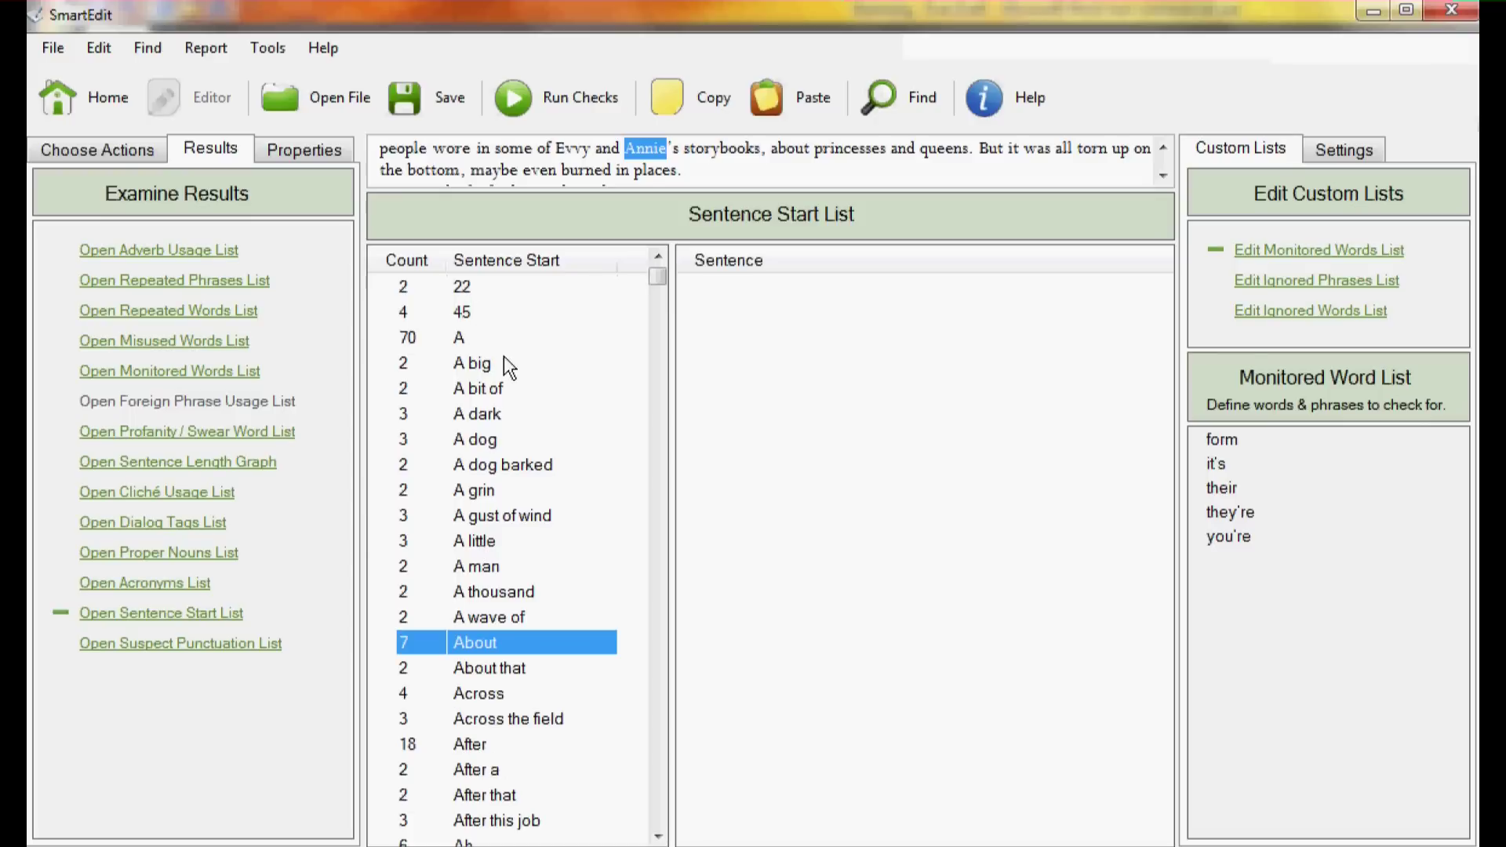
{"action": "left_click", "coordinate": [412, 297]}
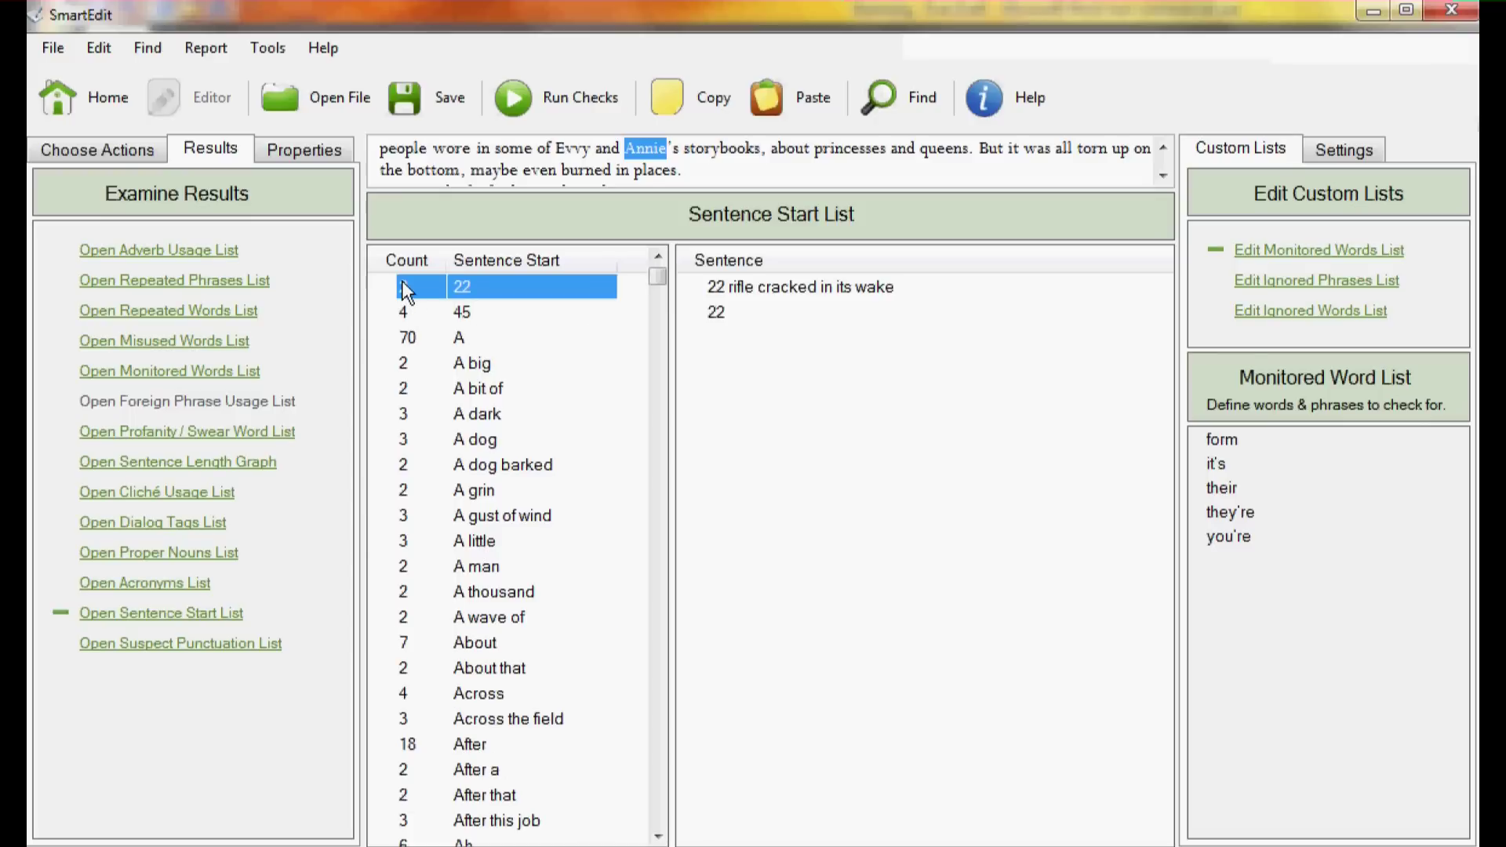
{"action": "left_click", "coordinate": [482, 336]}
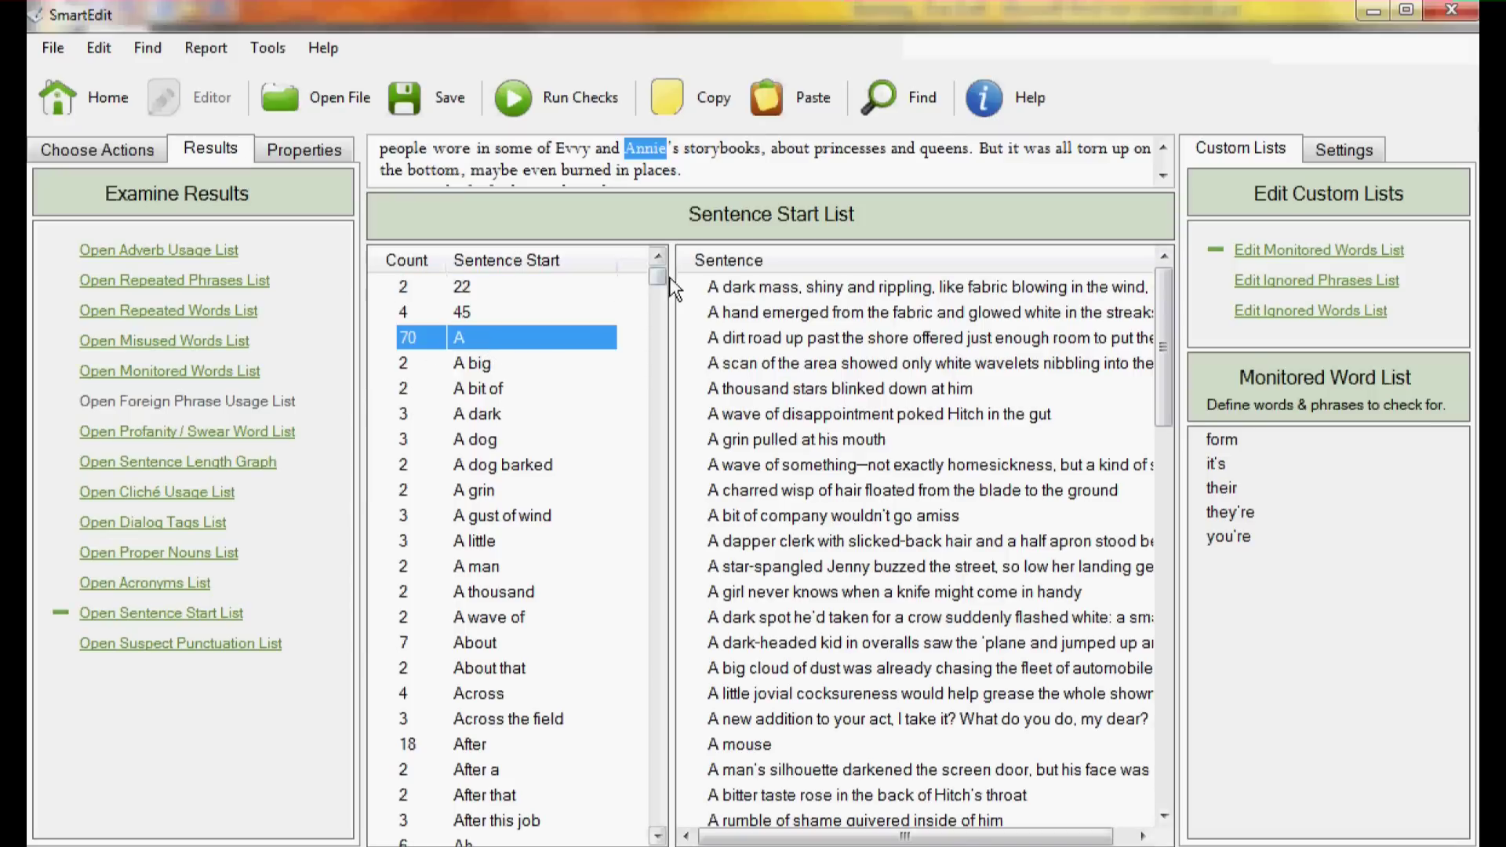
{"action": "left_click_drag", "start_coordinate": [663, 273], "coordinate": [584, 498]}
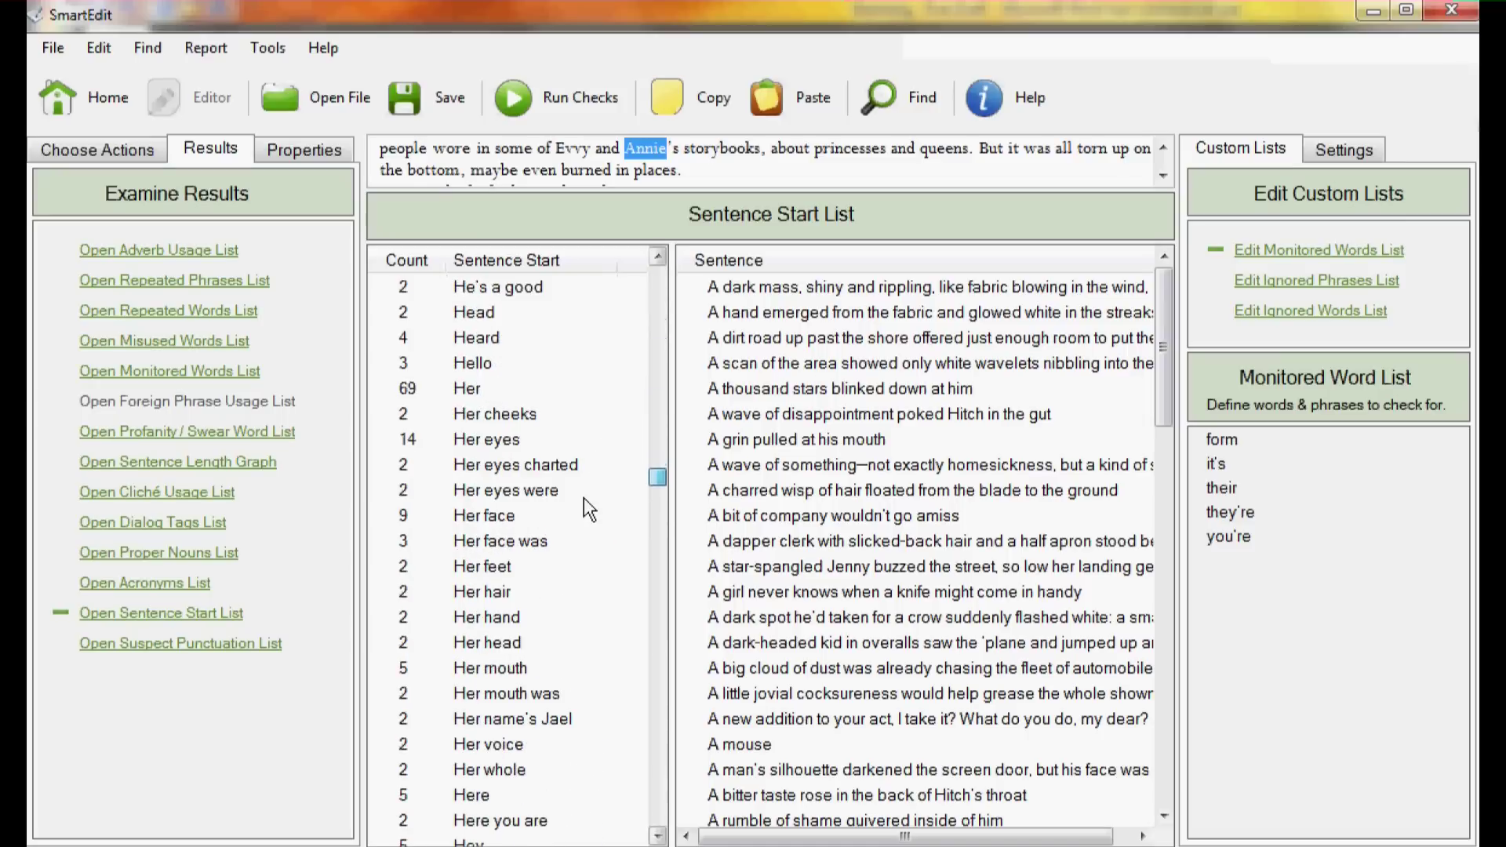
Open the Suspect Punctuation List and examine the flagged exclamation marks, selecting the "Get back in the cockpit!" sentence.
{"action": "left_click", "coordinate": [168, 643]}
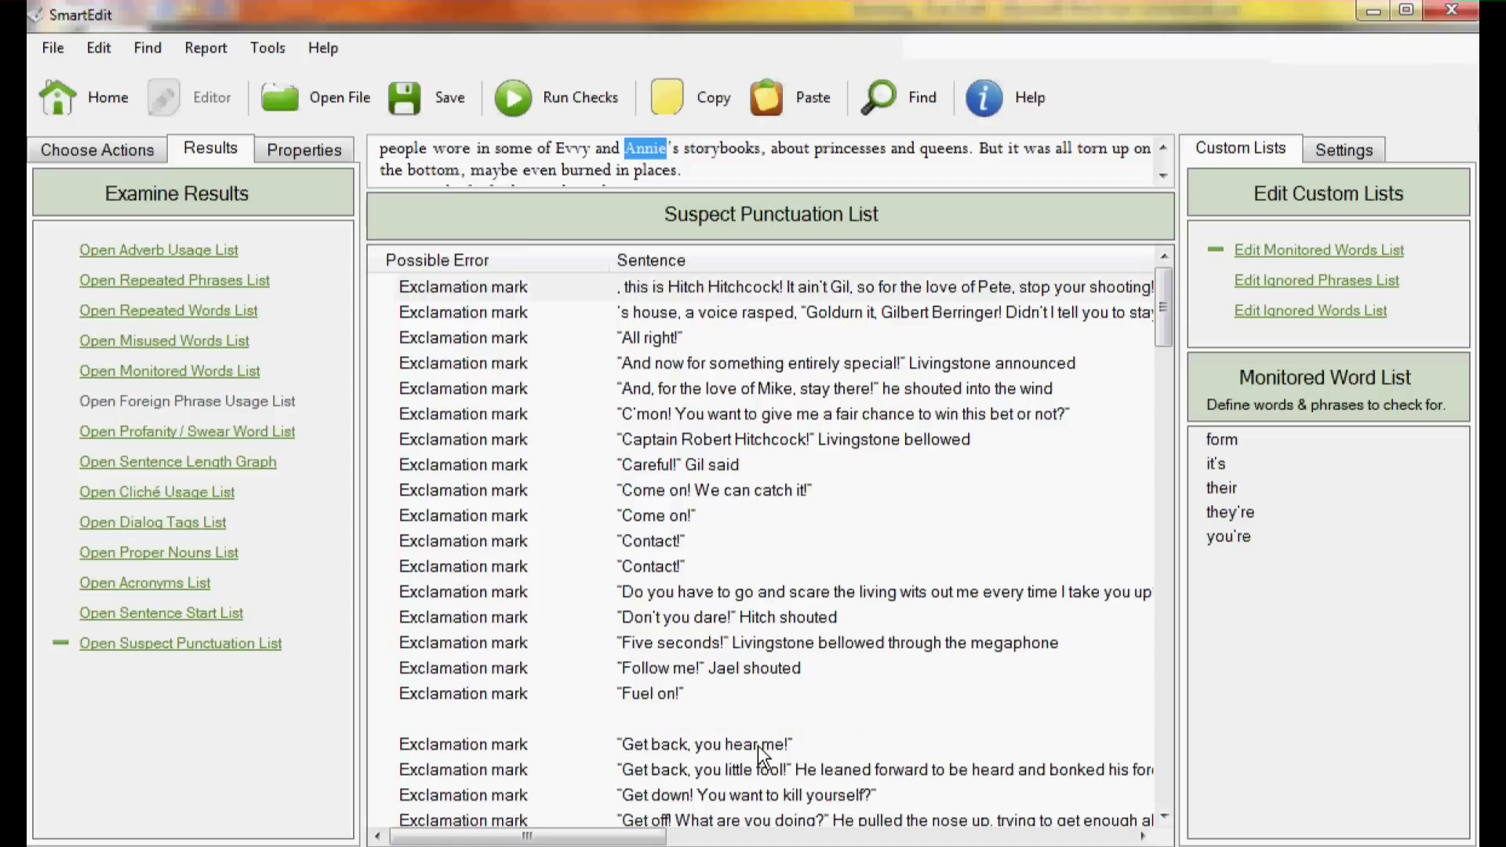
{"action": "left_click", "coordinate": [758, 718]}
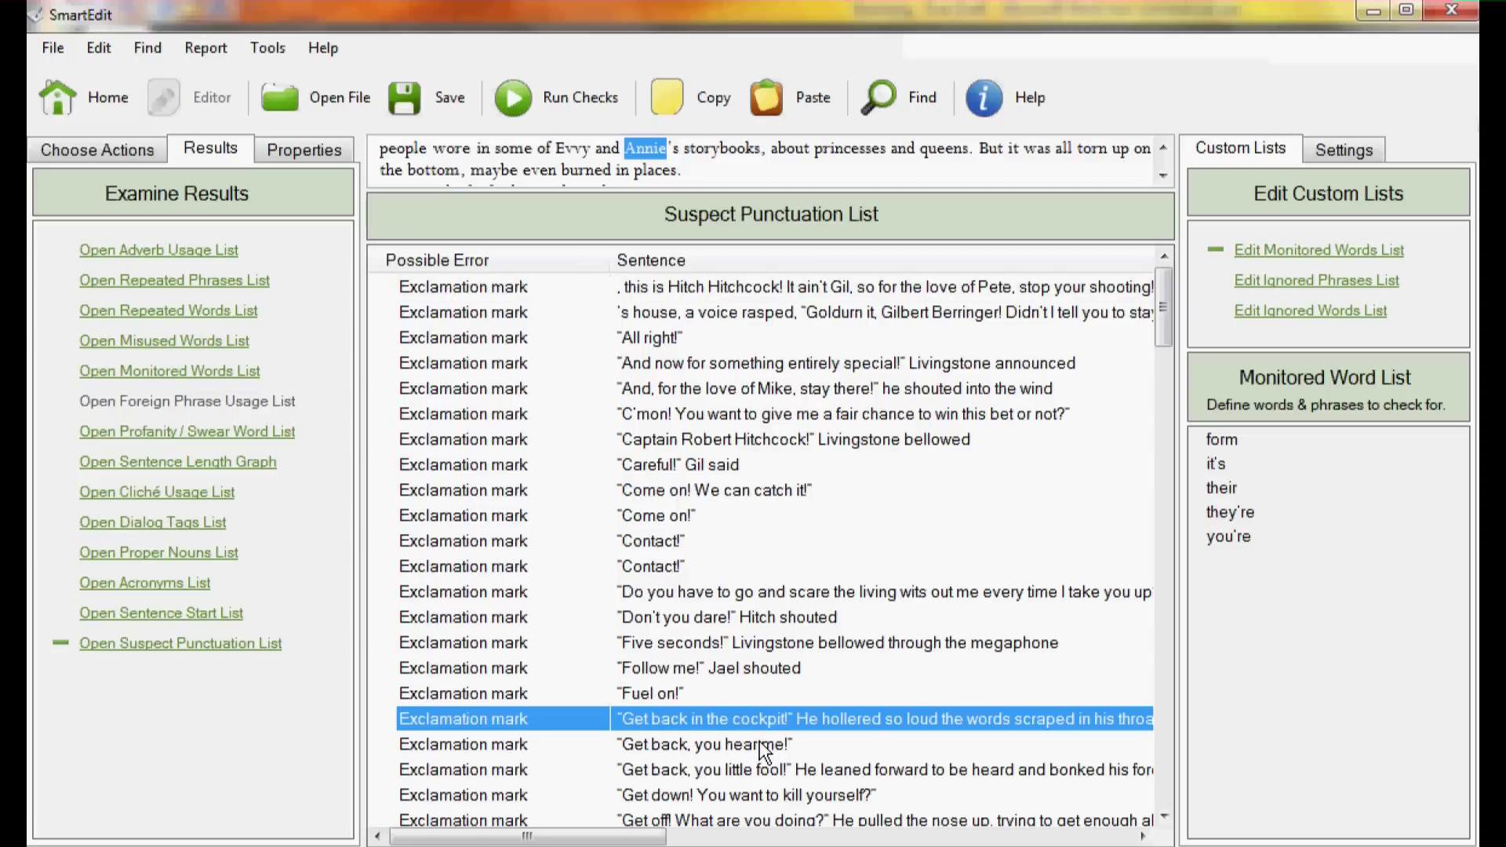
View the manuscript's properties and the repetition options for repeated phrases and words.
{"action": "left_click", "coordinate": [291, 151]}
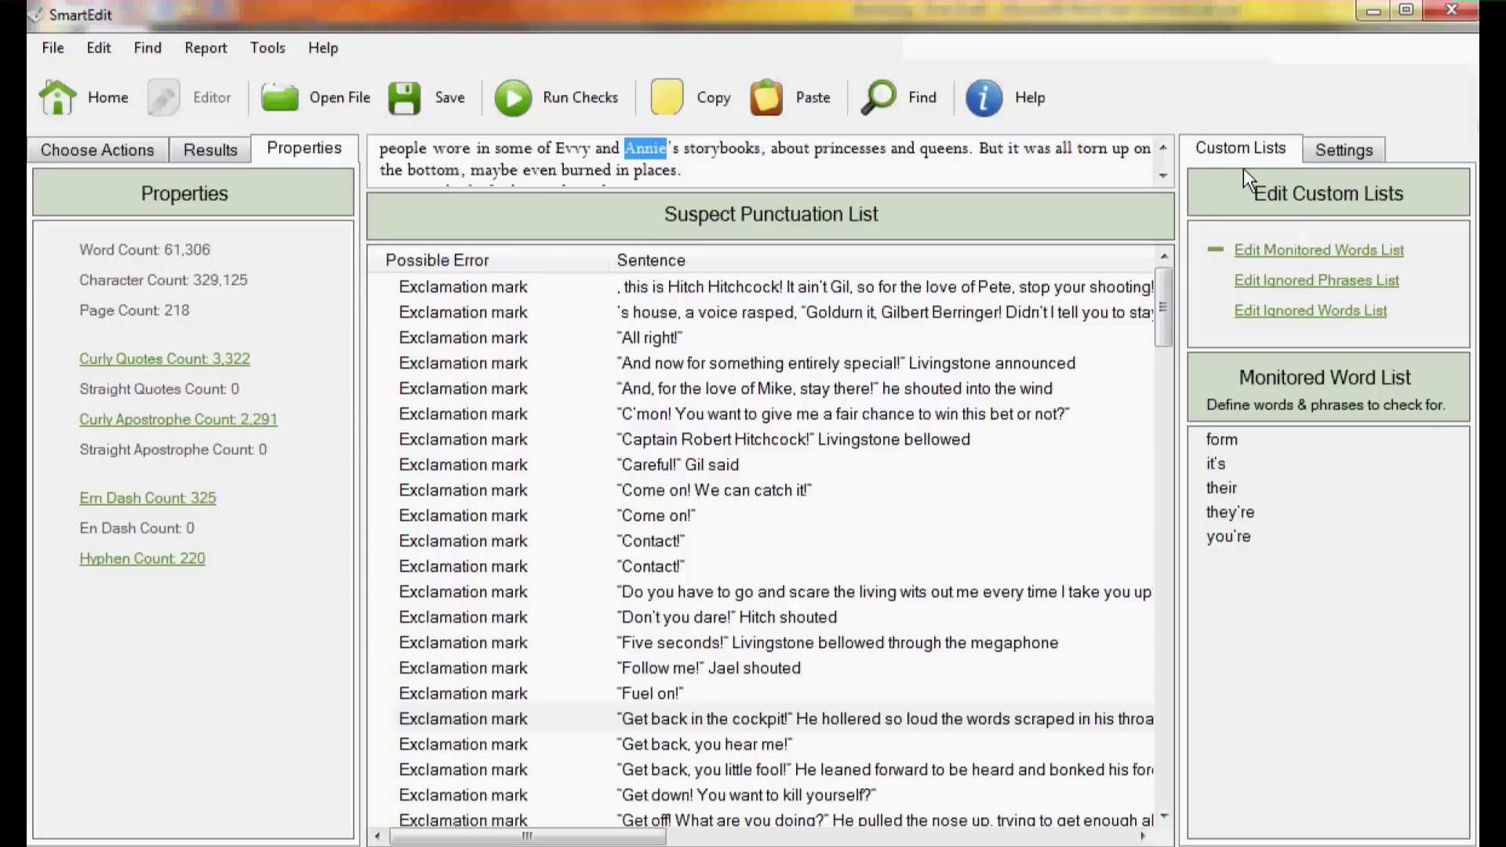
{"action": "left_click", "coordinate": [1345, 147]}
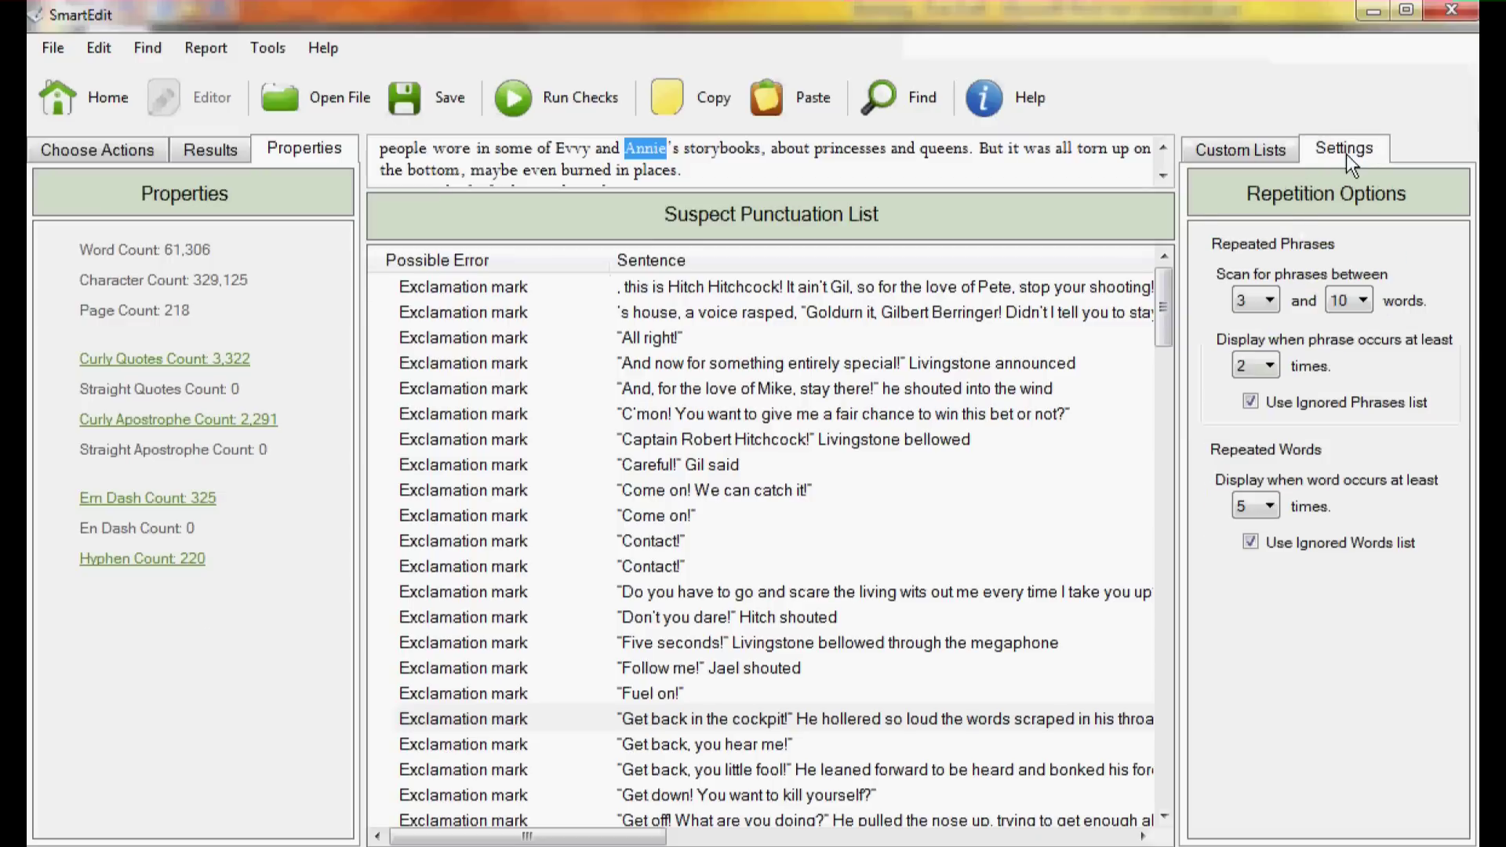